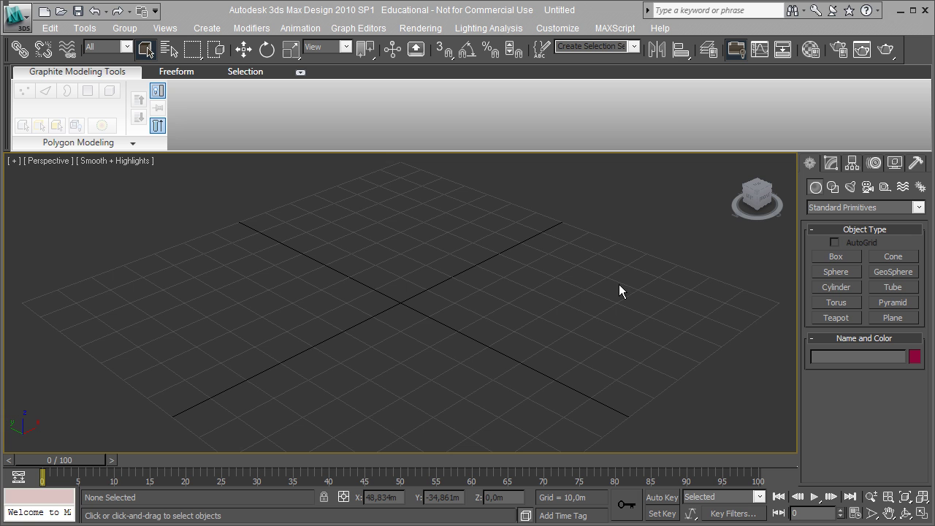
- Draw a box near the grid centre and set its length, width and height to 10 m
{"action": "left_click", "coordinate": [826, 254]}
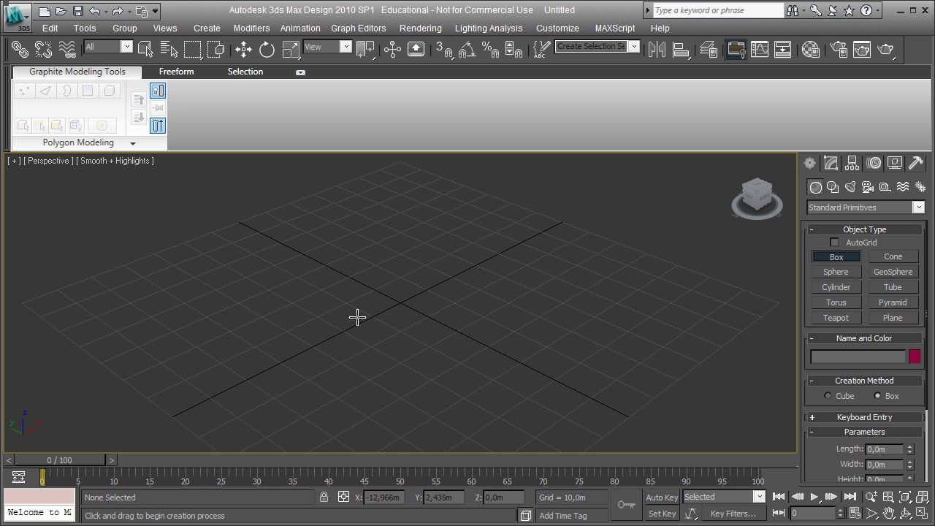
{"action": "left_click_drag", "start_coordinate": [361, 299], "coordinate": [459, 292]}
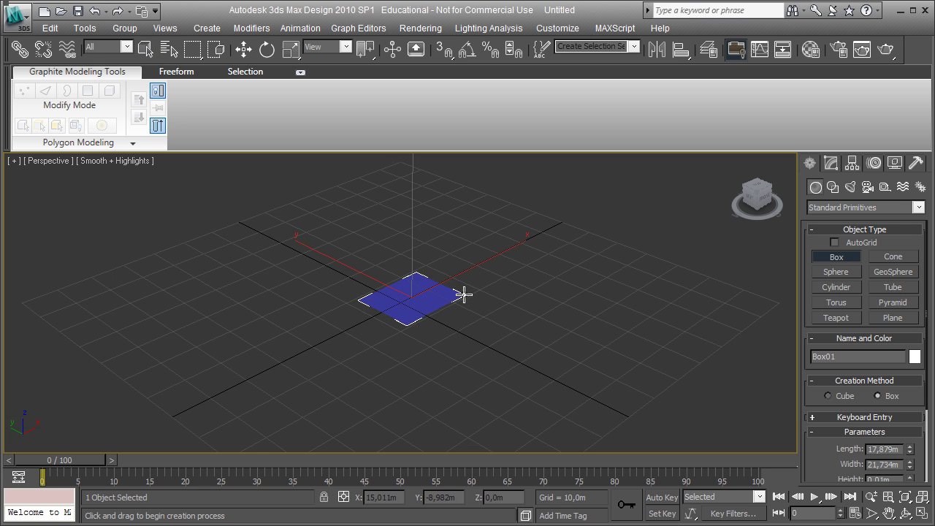
{"action": "left_click", "coordinate": [451, 236]}
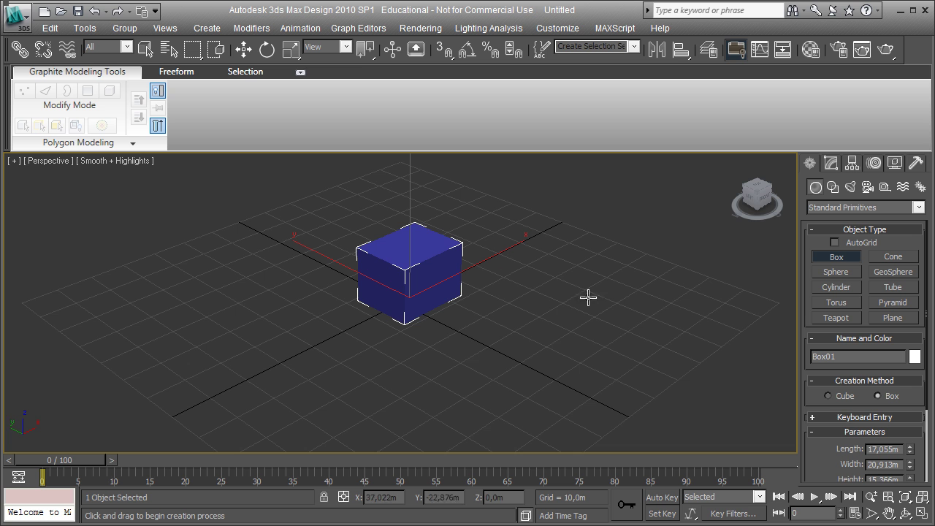
{"action": "double_click", "coordinate": [884, 448]}
{"action": "type", "text": "10"}
{"action": "key", "text": "Tab"}
{"action": "type", "text": "10"}
{"action": "key", "text": "Tab"}
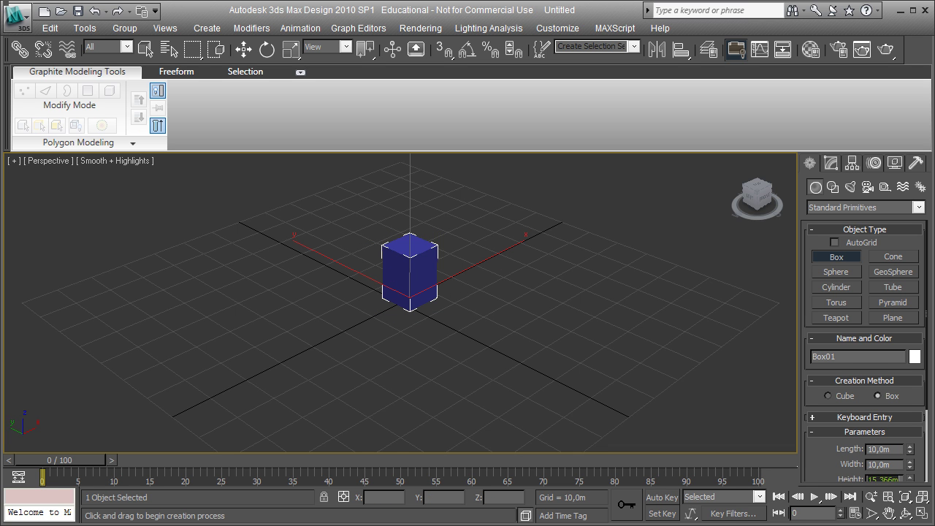
{"action": "type", "text": "10"}
{"action": "key", "text": "Return"}
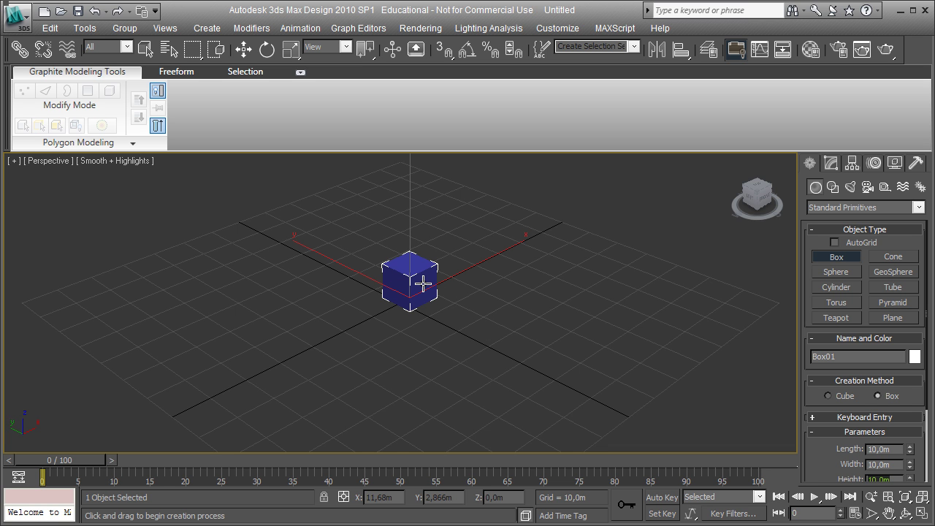
- Convert Box01 to an Editable Poly and switch to Polygon sub-object level
{"action": "left_click", "coordinate": [830, 162]}
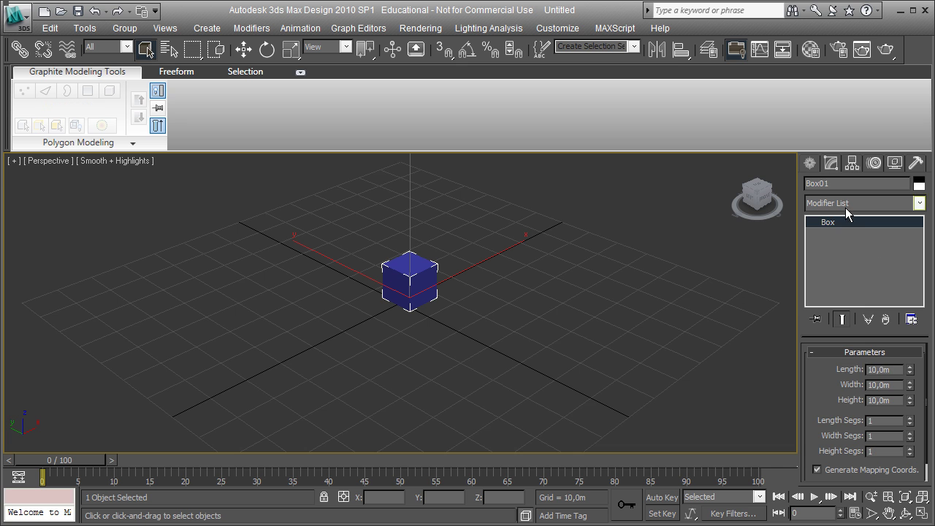
{"action": "right_click", "coordinate": [425, 271]}
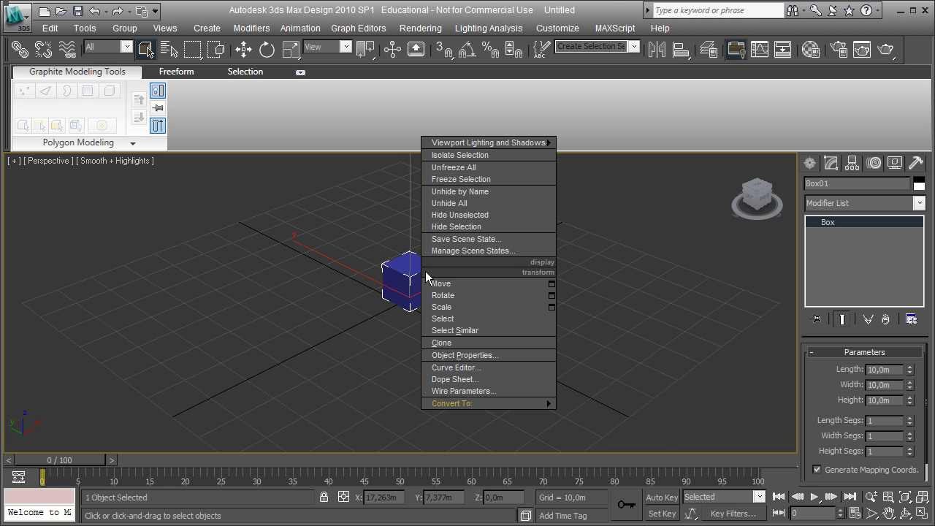
{"action": "mouse_move", "coordinate": [498, 403]}
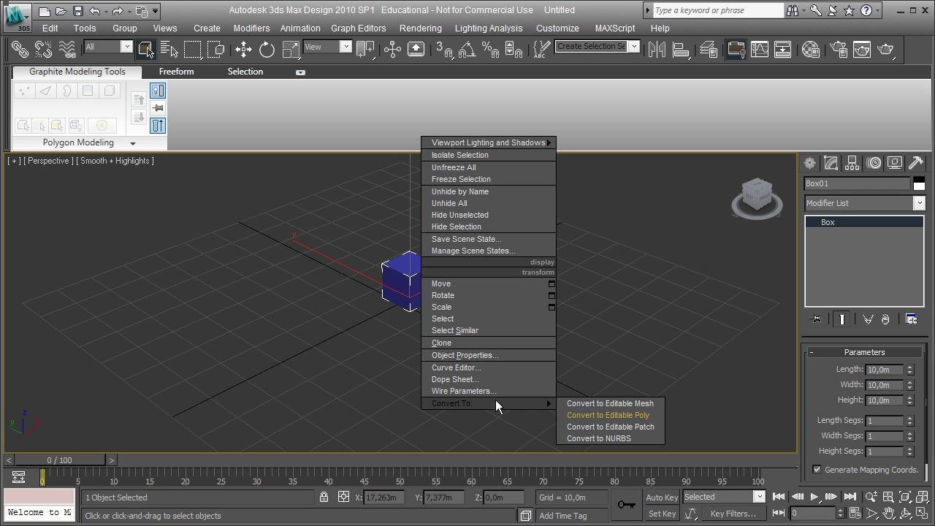
{"action": "left_click", "coordinate": [582, 417]}
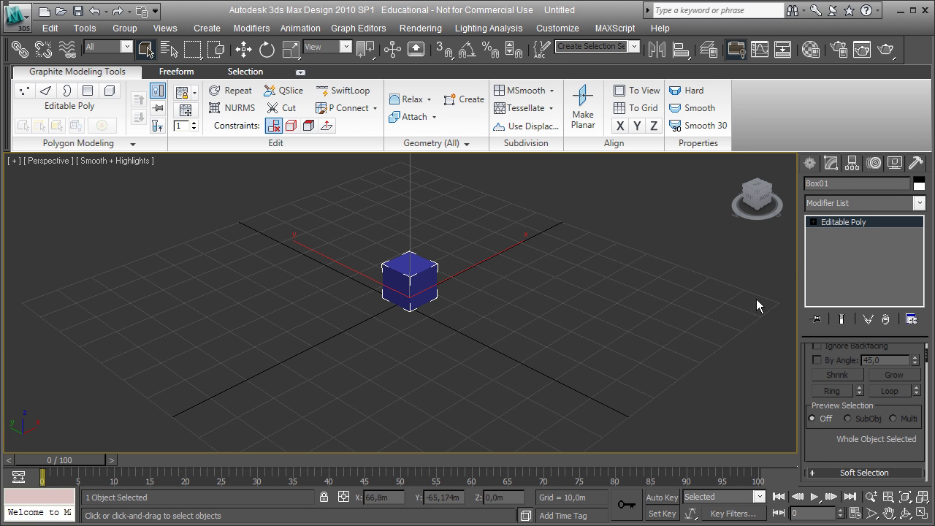
{"action": "left_click", "coordinate": [813, 222]}
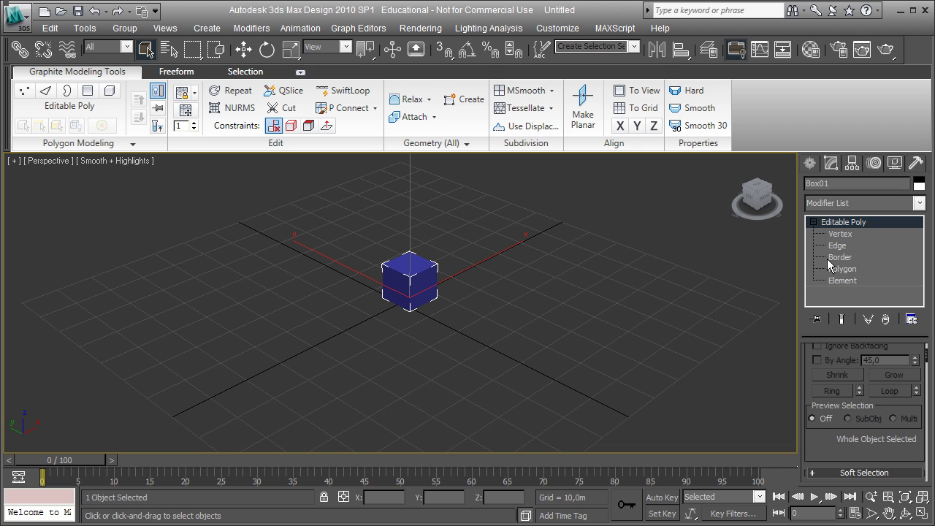
{"action": "left_click", "coordinate": [95, 101]}
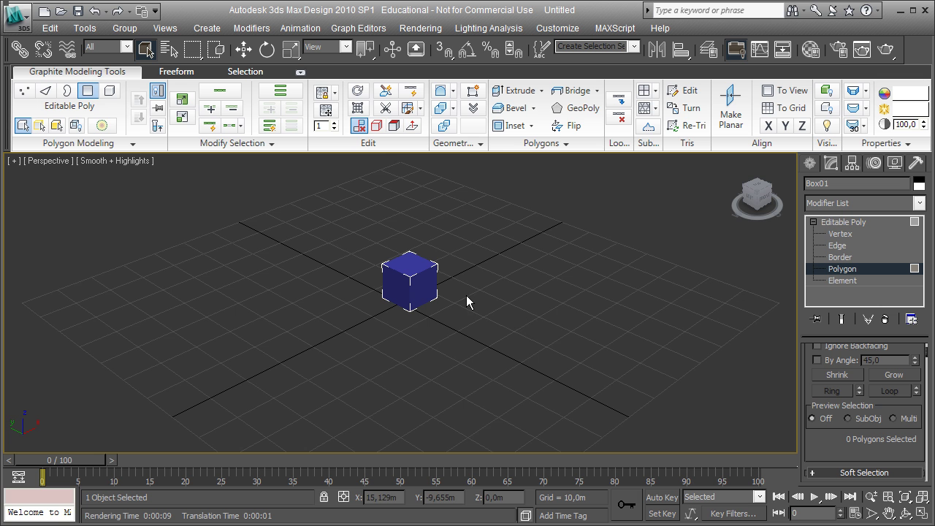
- Zoom in on the cube and select its top face plus both front side faces
{"action": "scroll", "coordinate": [467, 301], "scroll_direction": "up", "scroll_amount": 2}
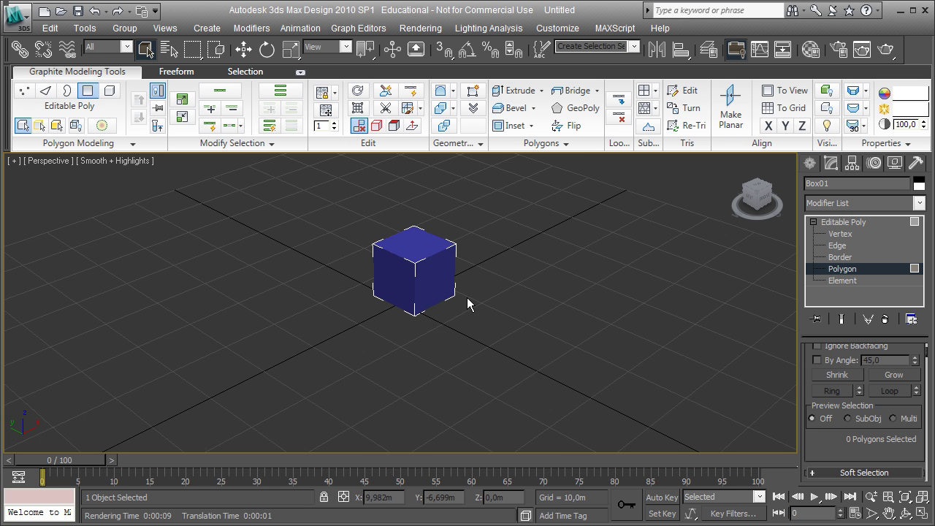
{"action": "scroll", "coordinate": [467, 297], "scroll_direction": "up", "scroll_amount": 4}
{"action": "middle_click_drag", "start_coordinate": [495, 293], "coordinate": [457, 374]}
{"action": "left_click", "coordinate": [454, 334]}
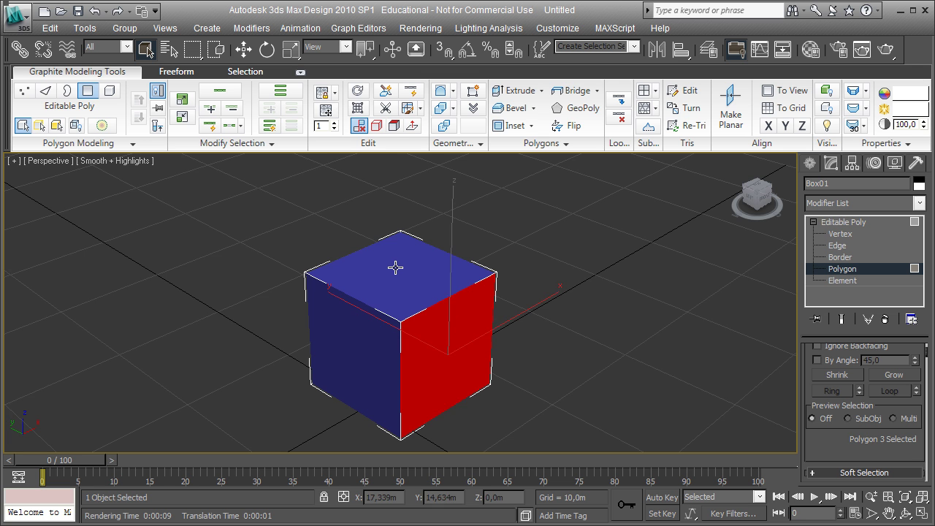
{"action": "left_click", "coordinate": [396, 268], "text": "ctrl"}
{"action": "left_click", "coordinate": [350, 344], "text": "ctrl"}
{"action": "middle_click_drag", "start_coordinate": [351, 350], "coordinate": [329, 340], "text": "alt"}
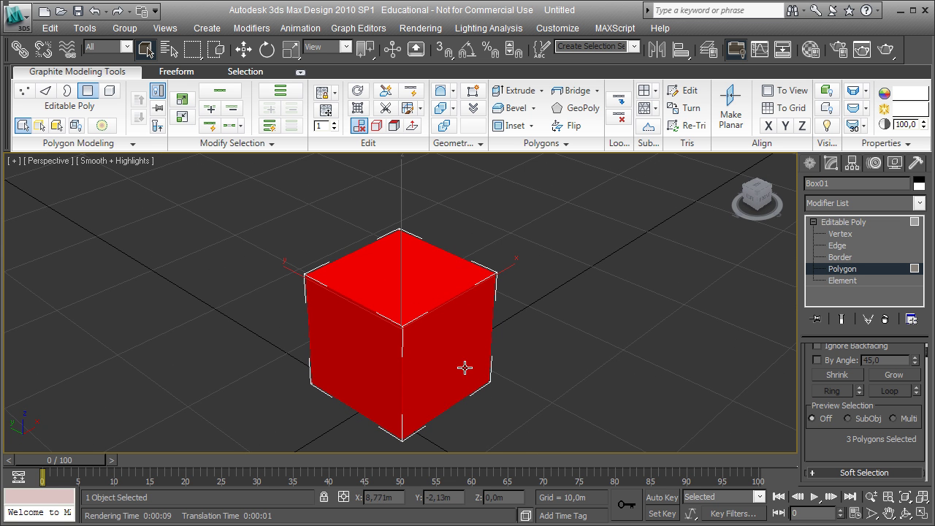
{"action": "middle_click_drag", "start_coordinate": [465, 367], "coordinate": [420, 314]}
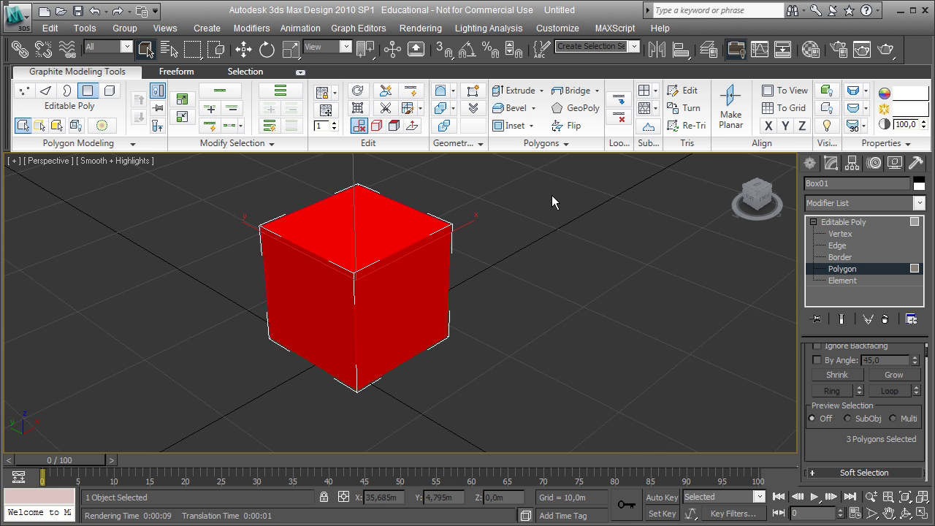
- Extrude the three selected faces By Polygon with a height of 10,0m each
{"action": "left_click", "coordinate": [542, 92]}
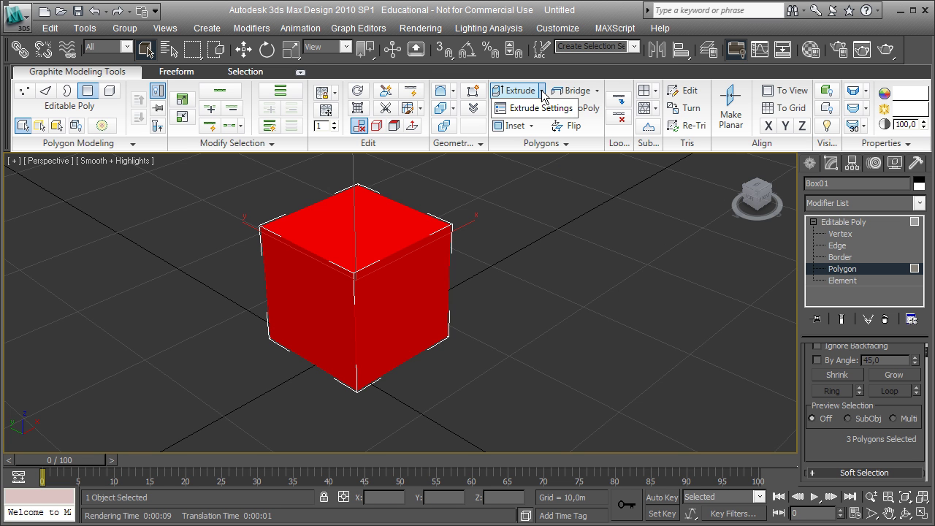
{"action": "left_click", "coordinate": [542, 109]}
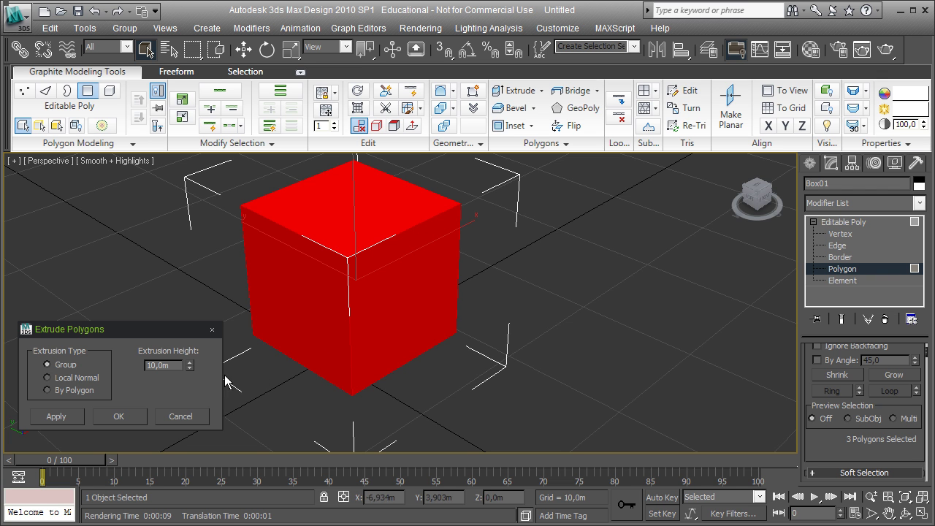
{"action": "left_click", "coordinate": [51, 377]}
{"action": "middle_click_drag", "start_coordinate": [246, 302], "coordinate": [401, 201], "text": "alt"}
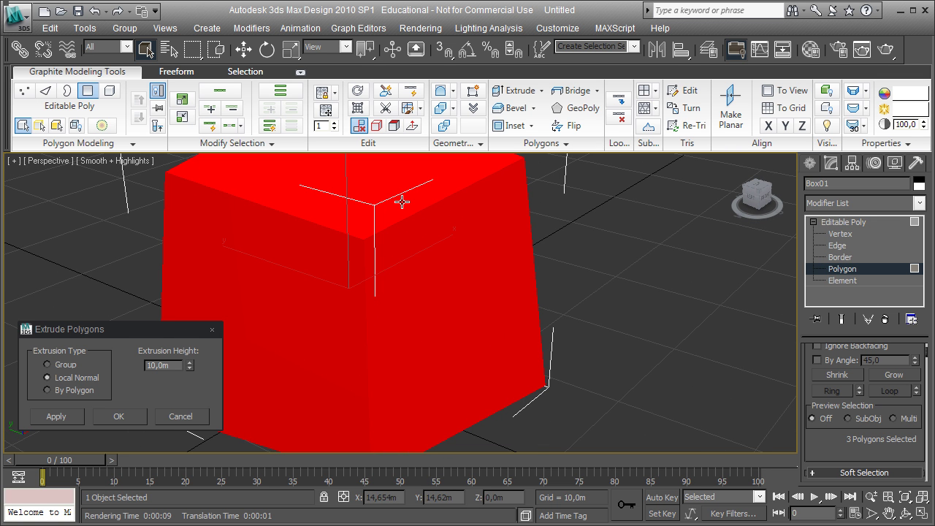
{"action": "left_click", "coordinate": [47, 390]}
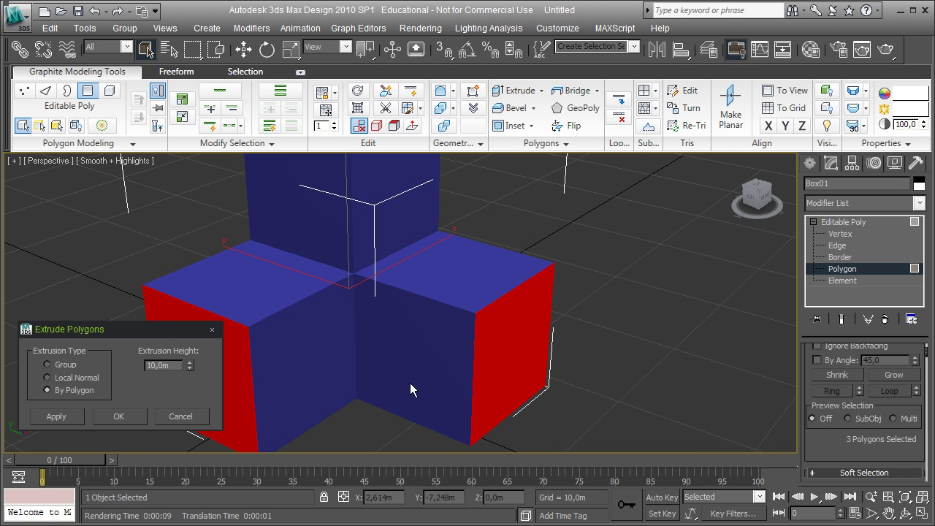
{"action": "middle_click_drag", "start_coordinate": [411, 388], "coordinate": [346, 386]}
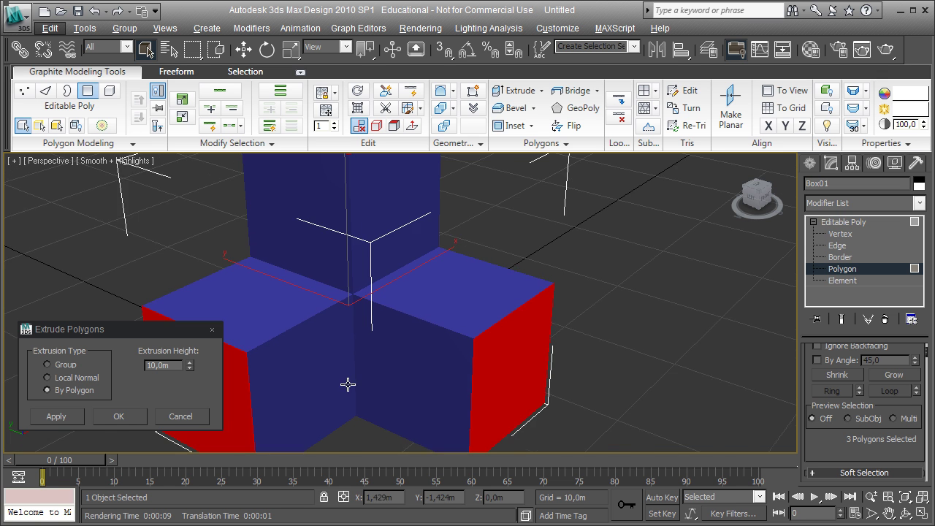
{"action": "key", "text": "z"}
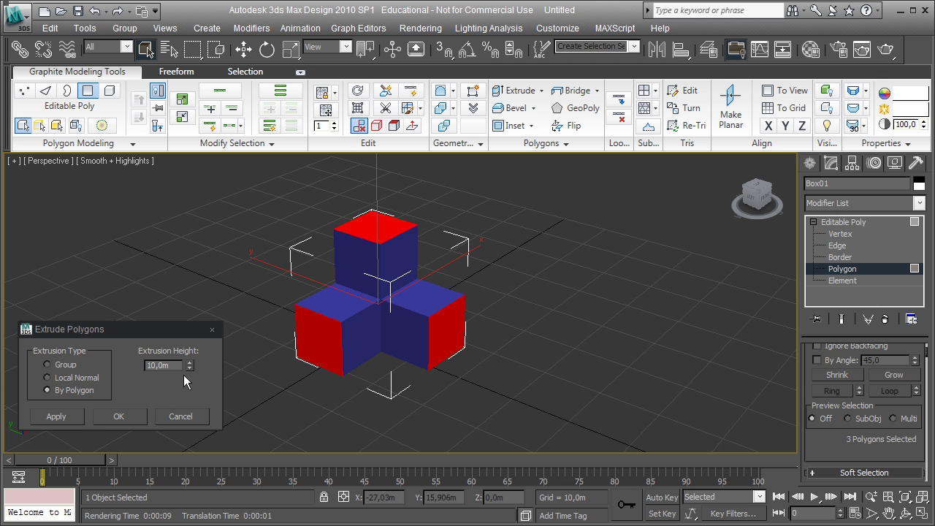
{"action": "left_click", "coordinate": [119, 421]}
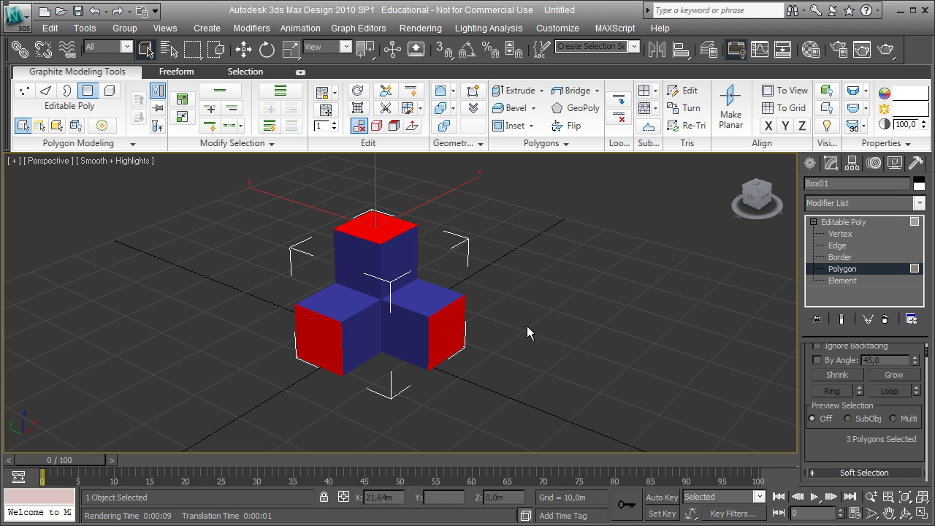
{"action": "mouse_move", "coordinate": [528, 330]}
{"action": "middle_mouse_down", "text": "alt"}
{"action": "mouse_move", "coordinate": [463, 363]}
{"action": "mouse_move", "coordinate": [377, 355]}
{"action": "mouse_move", "coordinate": [543, 326]}
{"action": "middle_mouse_up", "text": "alt"}
{"action": "left_click", "coordinate": [521, 341]}
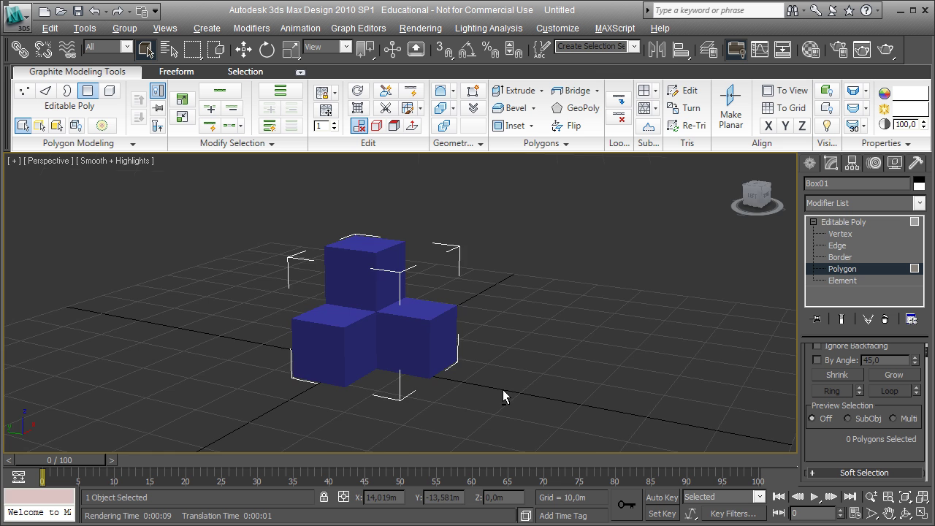
{"action": "middle_click_drag", "start_coordinate": [503, 389], "coordinate": [509, 323], "text": "alt"}
{"action": "left_click", "coordinate": [365, 207]}
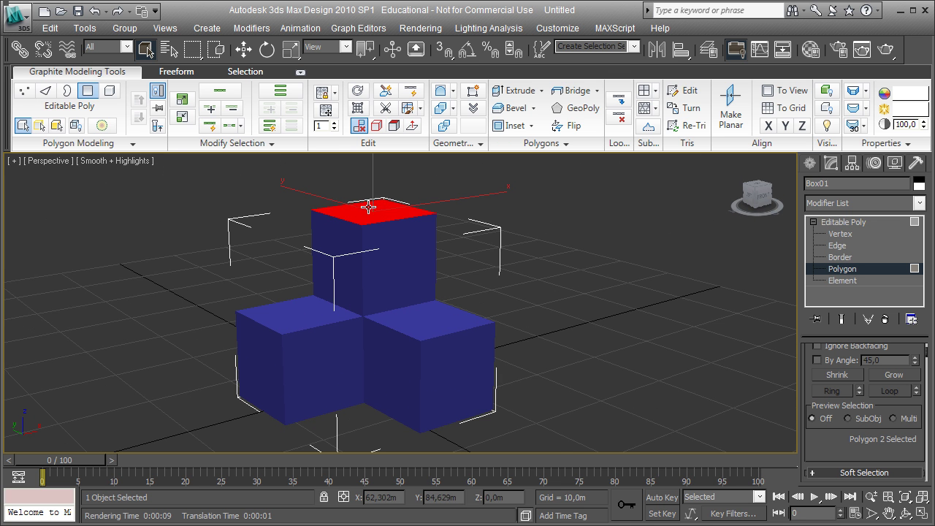
{"action": "key", "text": "Delete"}
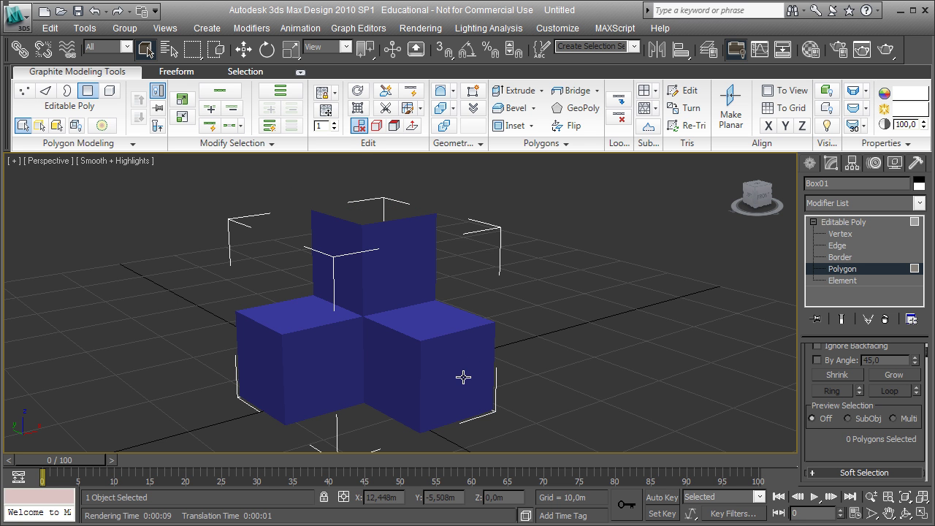
{"action": "left_click", "coordinate": [461, 374]}
{"action": "key", "text": "Delete"}
{"action": "left_click", "coordinate": [255, 356]}
{"action": "key", "text": "Delete"}
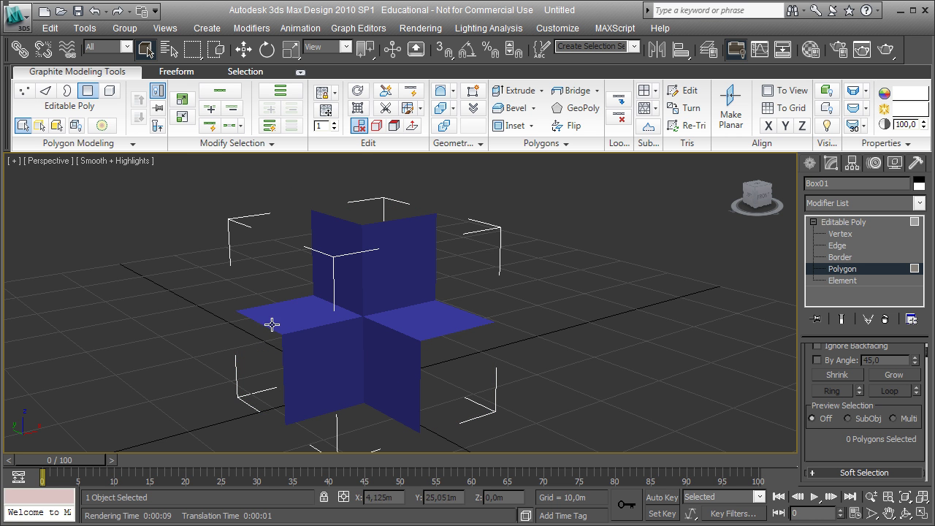
{"action": "middle_click_drag", "start_coordinate": [292, 314], "coordinate": [227, 284], "text": "alt"}
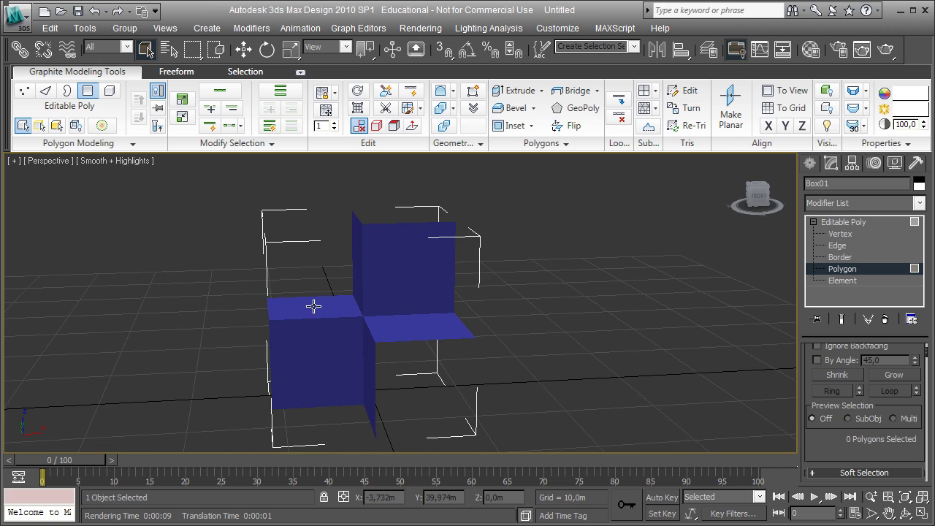
{"action": "middle_click_drag", "start_coordinate": [313, 307], "coordinate": [338, 317], "text": "alt"}
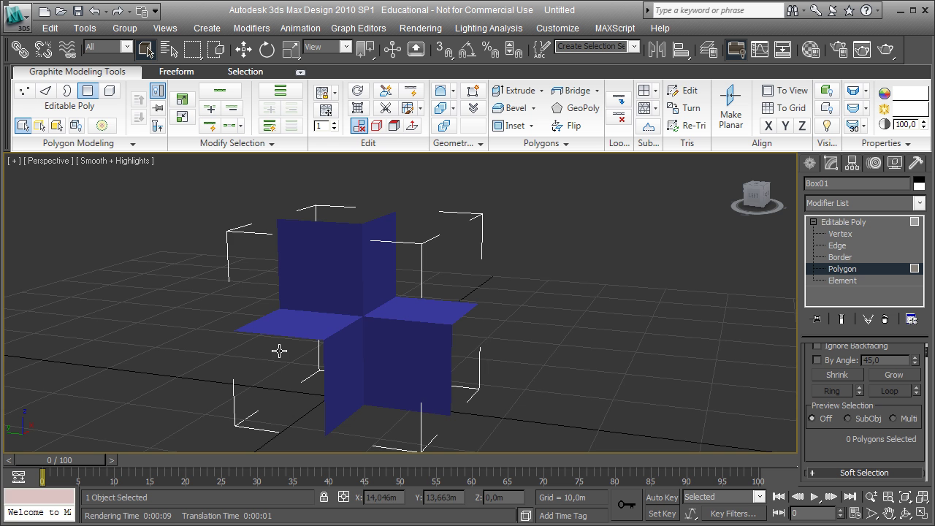
{"action": "middle_click_drag", "start_coordinate": [279, 351], "coordinate": [252, 362], "text": "alt"}
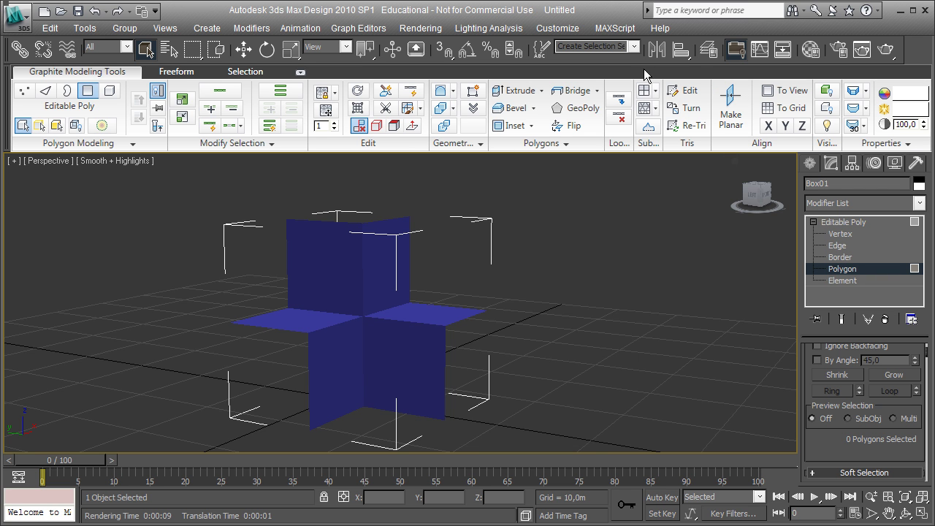
- Open the Layer manager and bring up the options menu for layer 0 (default)
{"action": "left_click", "coordinate": [706, 51]}
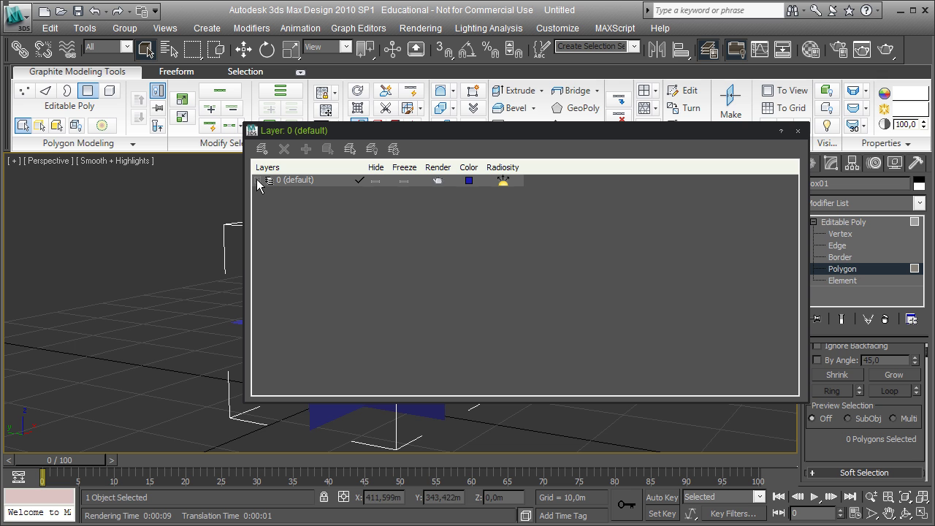
{"action": "left_click", "coordinate": [257, 180]}
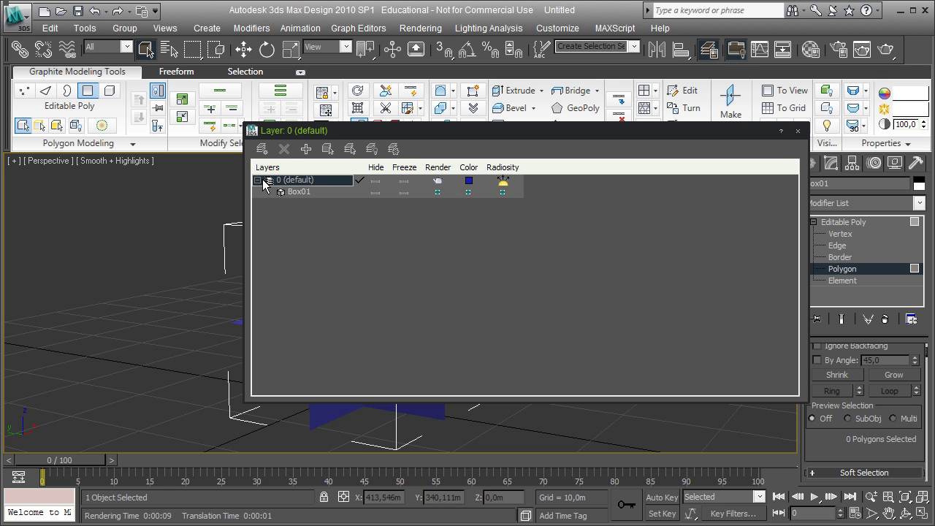
{"action": "left_click", "coordinate": [258, 180]}
{"action": "right_click", "coordinate": [296, 184]}
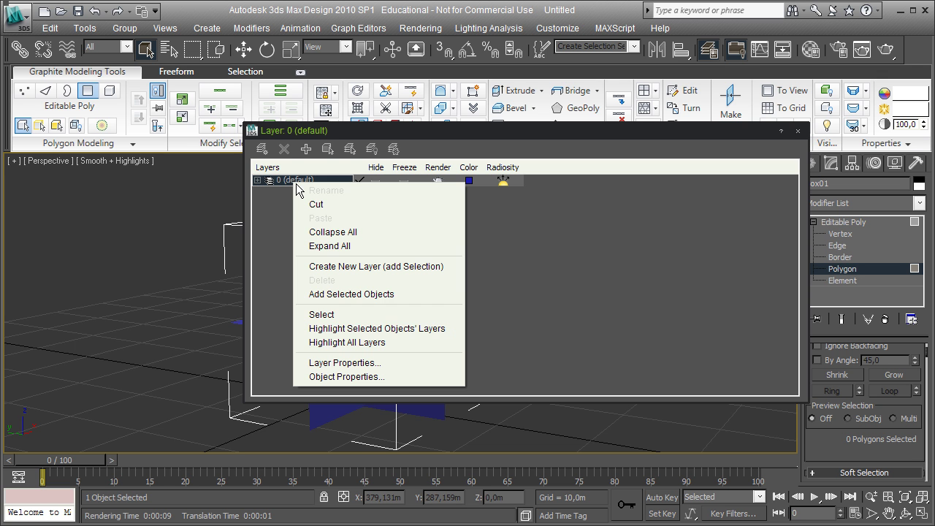
- Uncheck Backface Cull in the 0 (default) layer's properties and close the Layer manager
{"action": "left_click", "coordinate": [340, 363]}
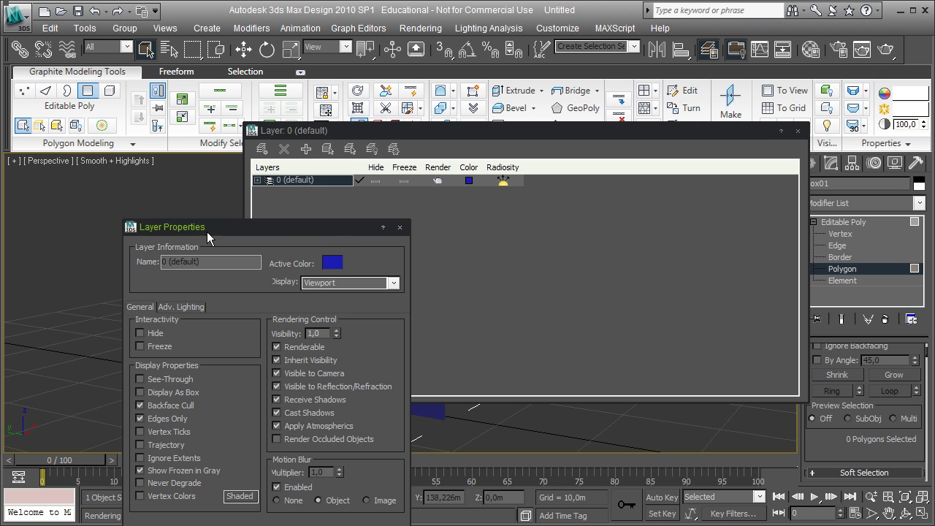
{"action": "left_click_drag", "start_coordinate": [206, 228], "coordinate": [206, 143]}
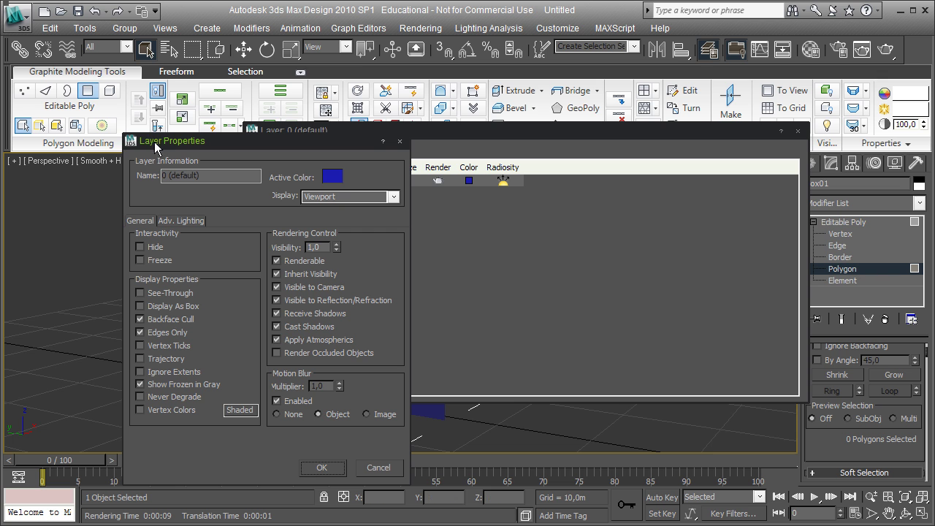
{"action": "left_click", "coordinate": [139, 332]}
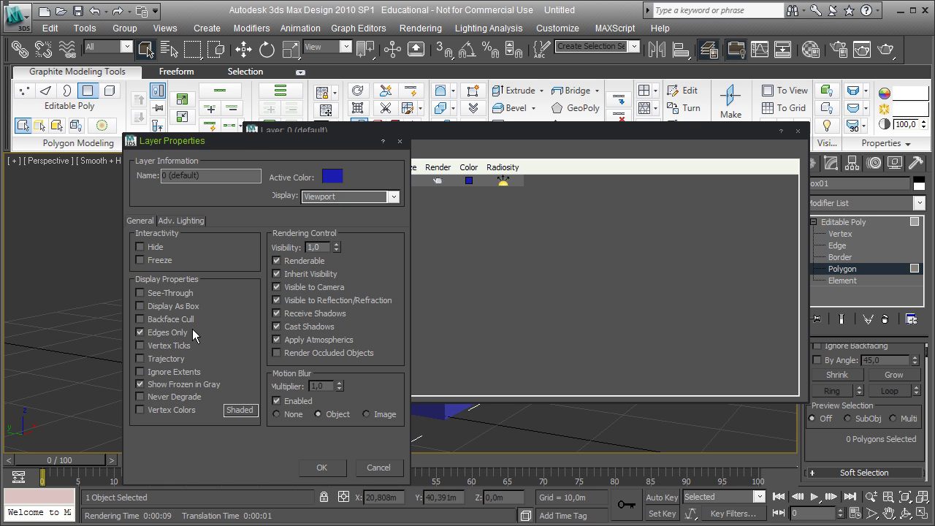
{"action": "left_click", "coordinate": [321, 468]}
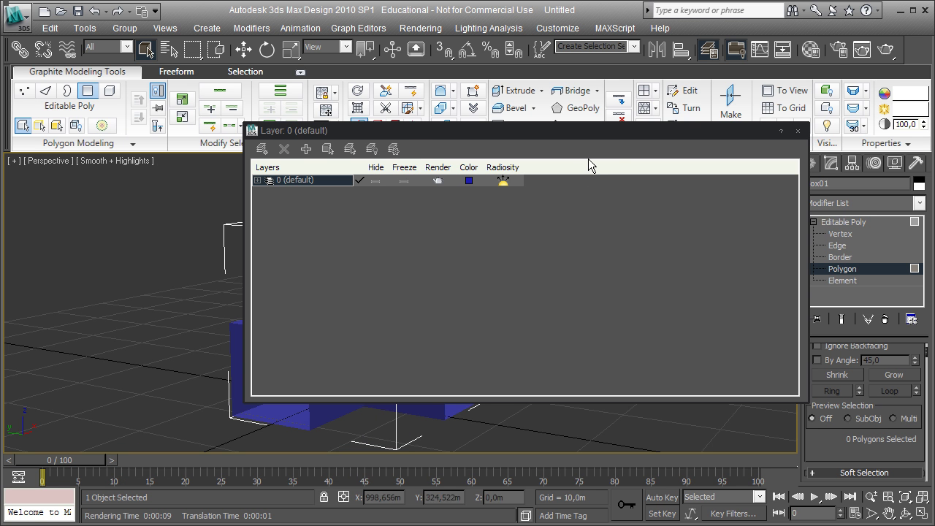
{"action": "left_click", "coordinate": [797, 130]}
{"action": "middle_click_drag", "start_coordinate": [448, 353], "coordinate": [444, 377], "text": "alt"}
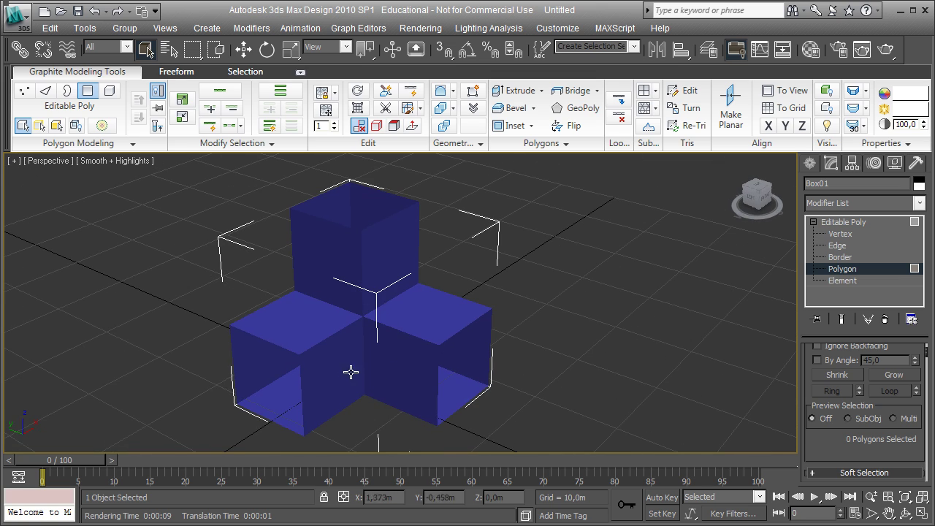
{"action": "middle_click_drag", "start_coordinate": [350, 372], "coordinate": [463, 378], "text": "alt"}
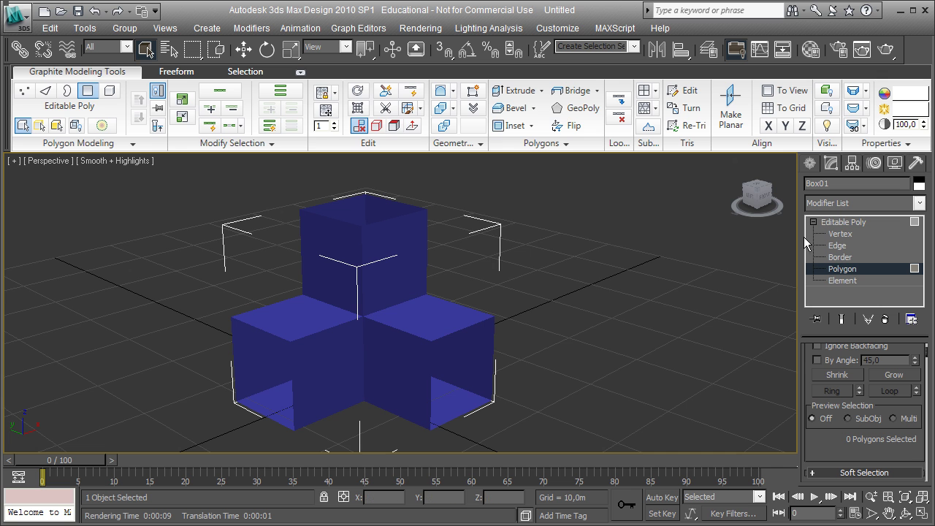
{"action": "left_click", "coordinate": [357, 109]}
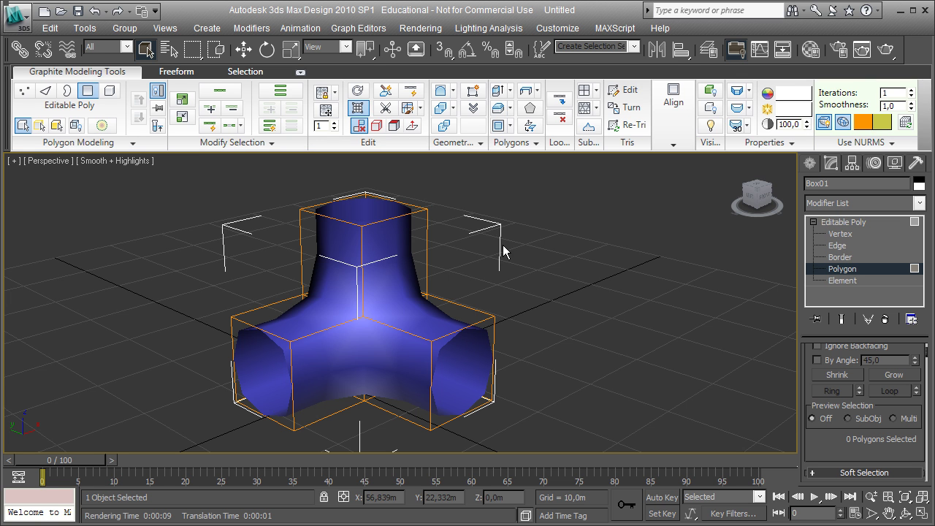
- Check Use NURMS Subdivision (1 iteration, smoothness 1,0), leaving the ribbon's NURMS toggle on
{"action": "left_click", "coordinate": [357, 108]}
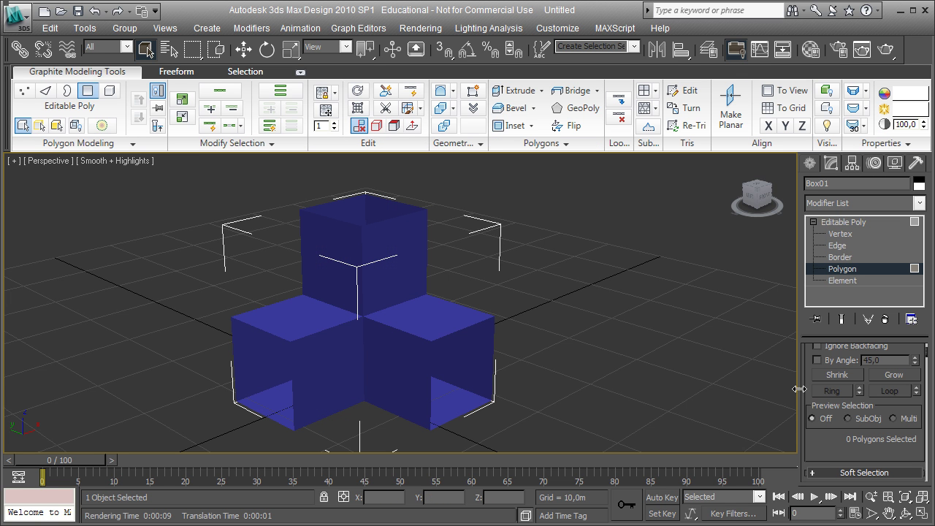
{"action": "scroll", "coordinate": [803, 420], "scroll_direction": "down", "scroll_amount": 5}
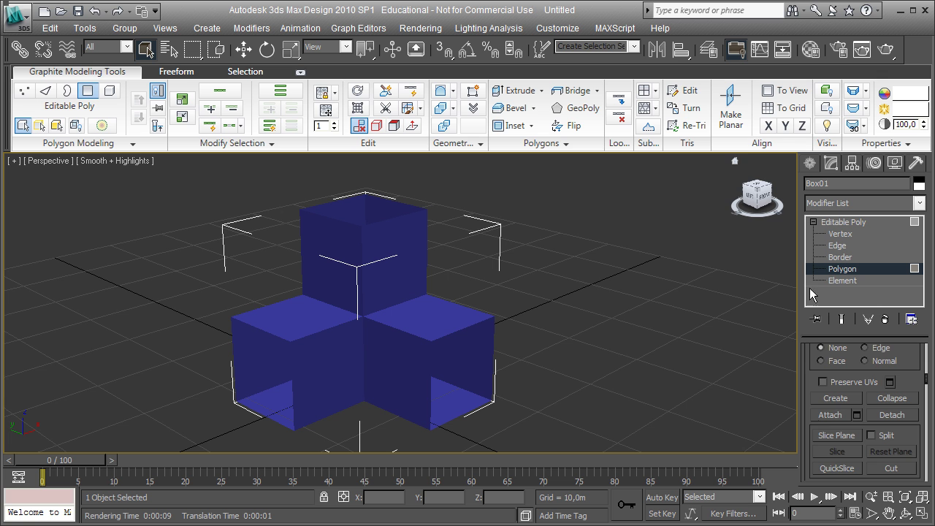
{"action": "scroll", "coordinate": [810, 424], "scroll_direction": "down", "scroll_amount": 10}
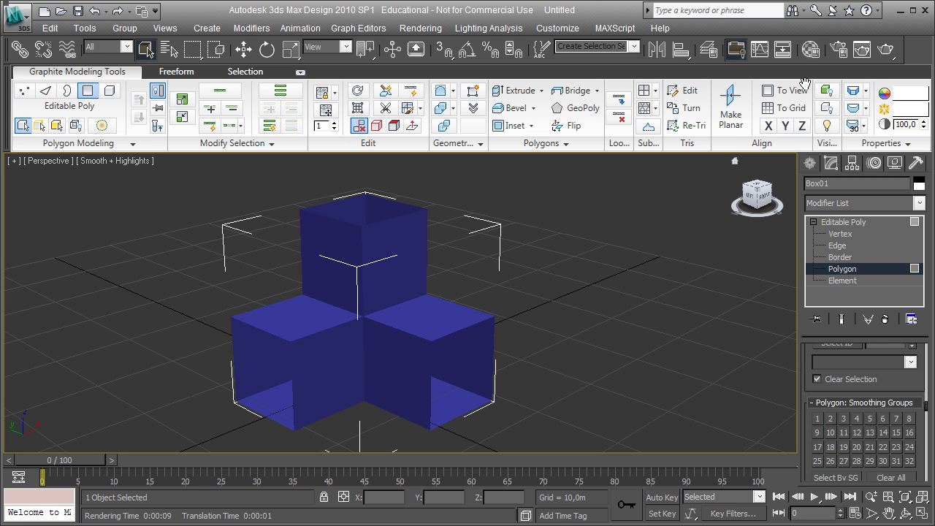
{"action": "scroll", "coordinate": [803, 412], "scroll_direction": "down", "scroll_amount": 3}
{"action": "scroll", "coordinate": [804, 415], "scroll_direction": "down", "scroll_amount": 3}
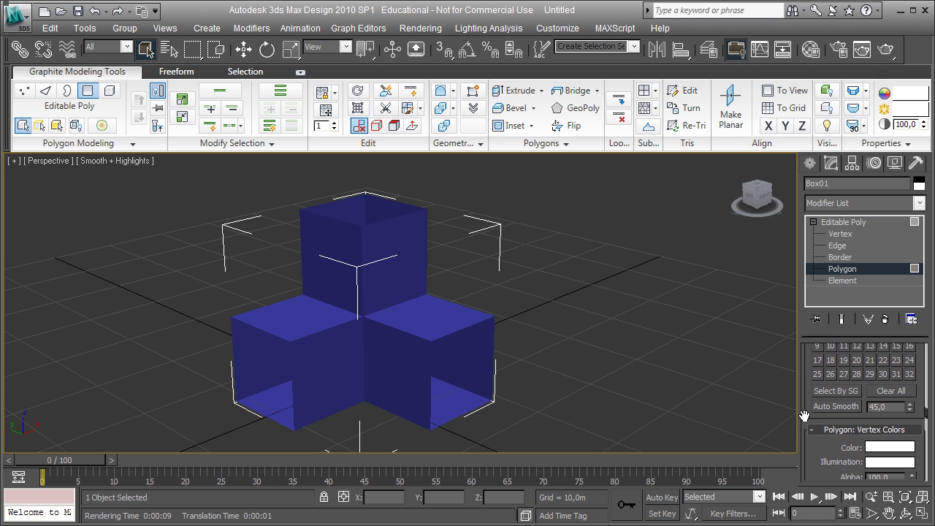
{"action": "scroll", "coordinate": [803, 415], "scroll_direction": "down", "scroll_amount": 4}
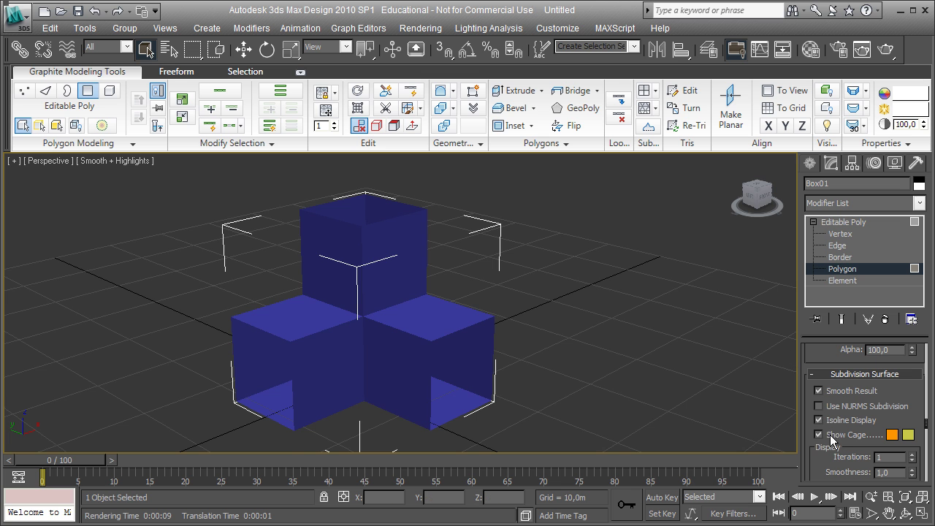
{"action": "left_click", "coordinate": [819, 406]}
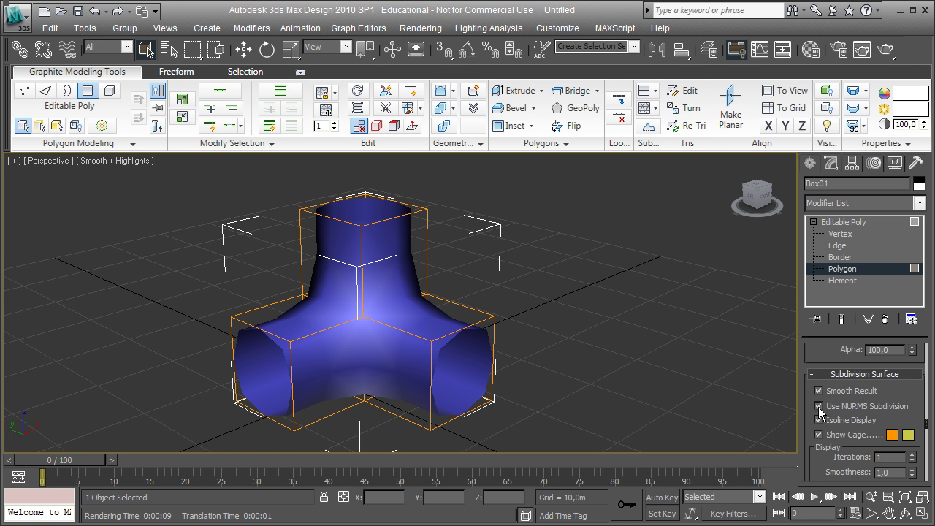
{"action": "left_click", "coordinate": [357, 108]}
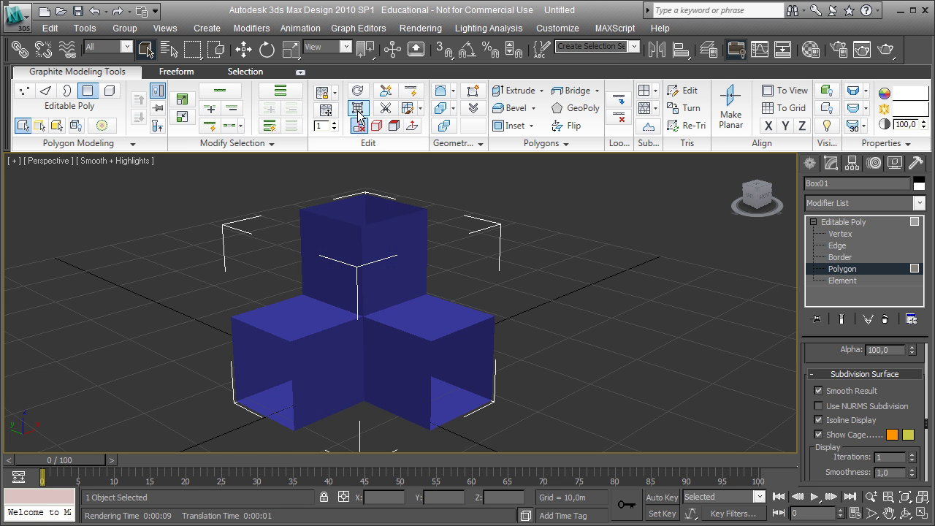
{"action": "left_click", "coordinate": [357, 109]}
{"action": "left_click", "coordinate": [357, 108]}
{"action": "left_click", "coordinate": [358, 109]}
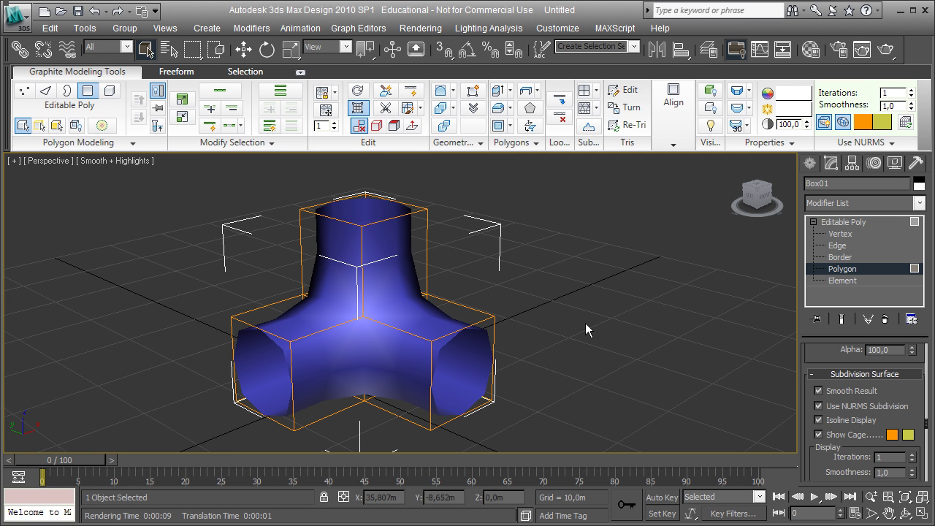
- Switch the Perspective viewport to Smooth + Highlights + Edged Faces shading
{"action": "left_click", "coordinate": [90, 162]}
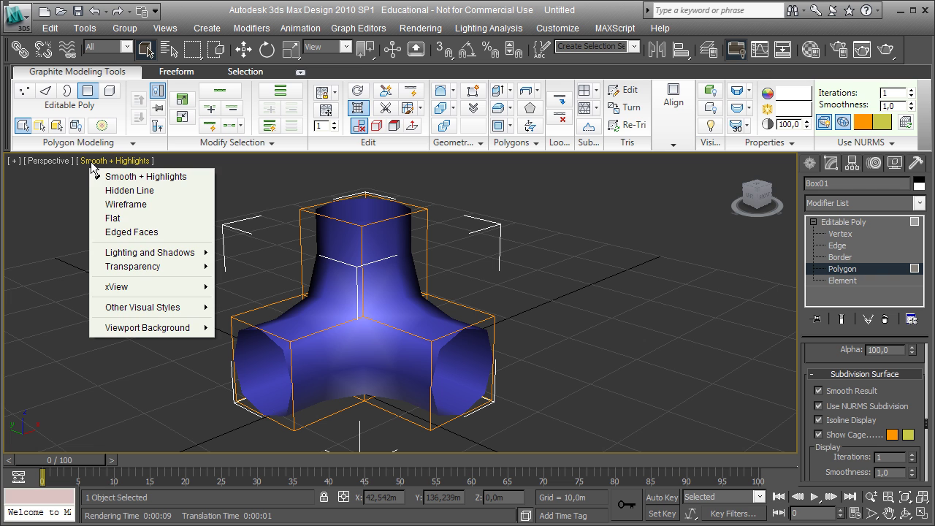
{"action": "left_click", "coordinate": [113, 233]}
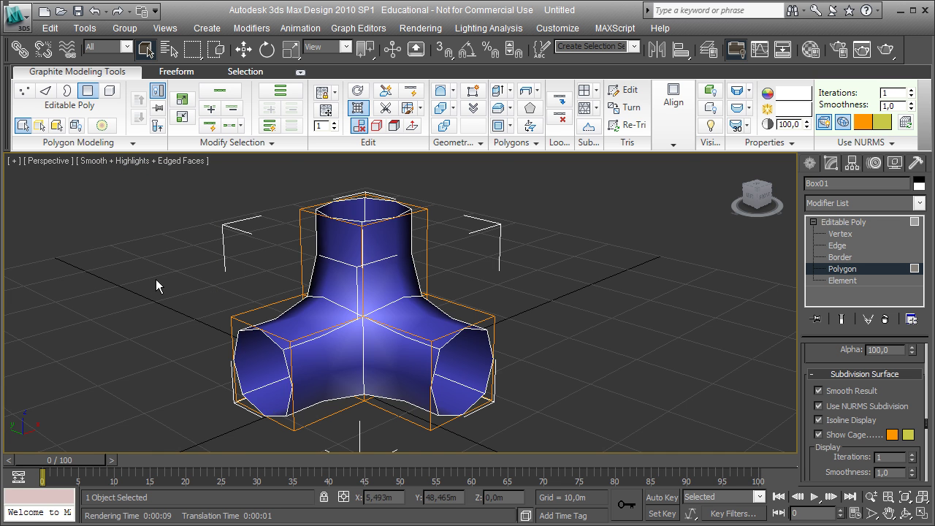
{"action": "middle_click_drag", "start_coordinate": [156, 279], "coordinate": [154, 309], "text": "alt"}
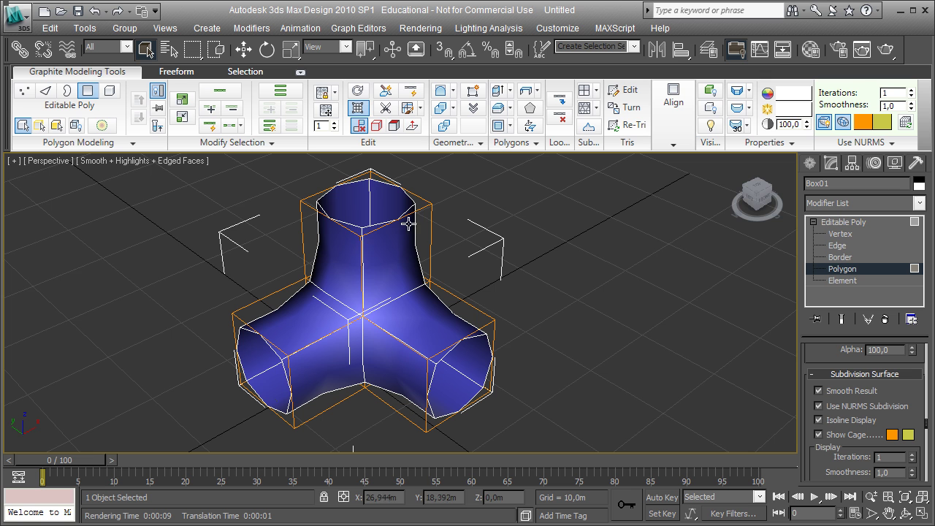
- Toggle the cage display and NURMS smoothing, ending with smoothing off to show the base boxes
{"action": "left_click", "coordinate": [826, 126]}
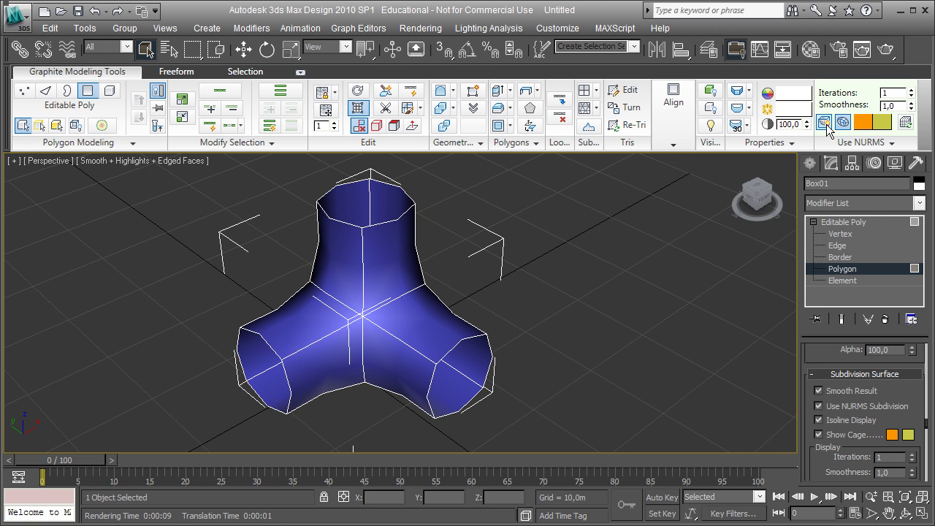
{"action": "left_click", "coordinate": [825, 125]}
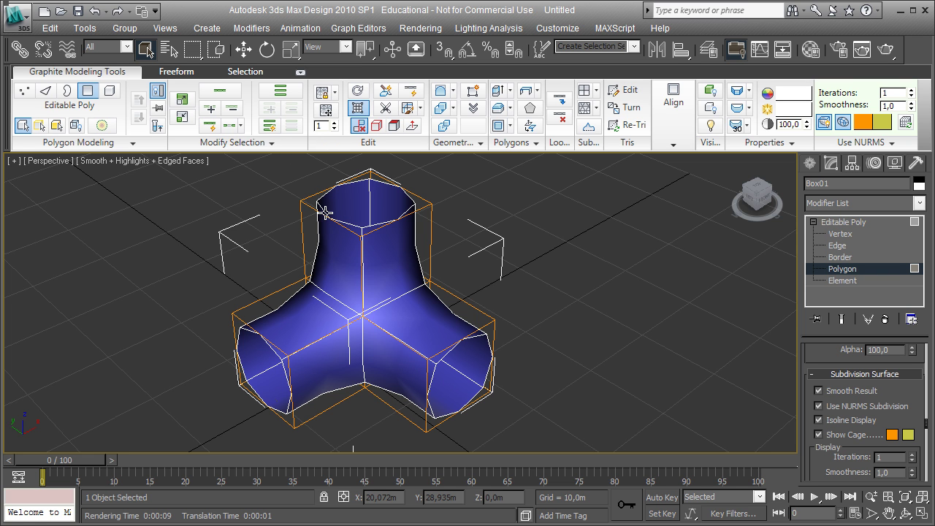
{"action": "left_click", "coordinate": [358, 108]}
{"action": "left_click", "coordinate": [357, 108]}
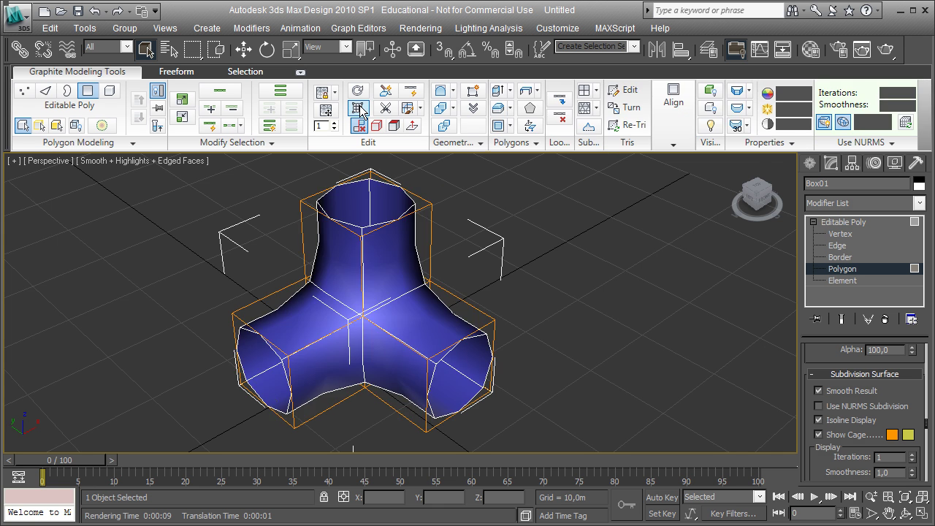
{"action": "left_click", "coordinate": [358, 108]}
{"action": "left_click", "coordinate": [357, 108]}
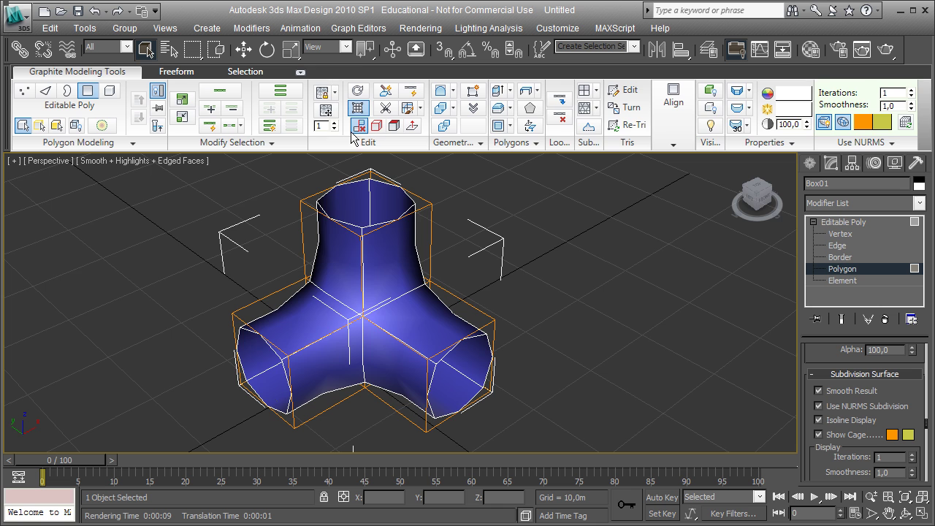
{"action": "left_click", "coordinate": [358, 108]}
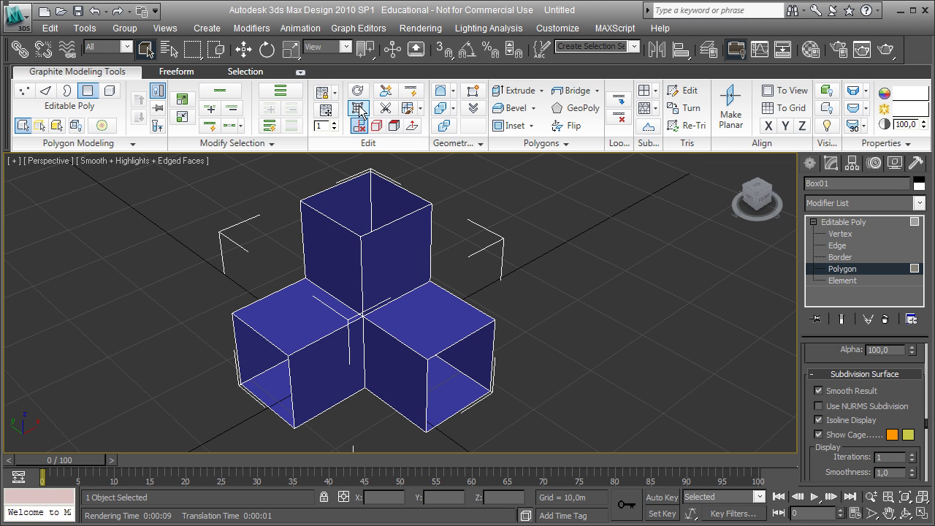
- Select a face on the top arm and turn NURMS smoothing back on
{"action": "left_click", "coordinate": [390, 224]}
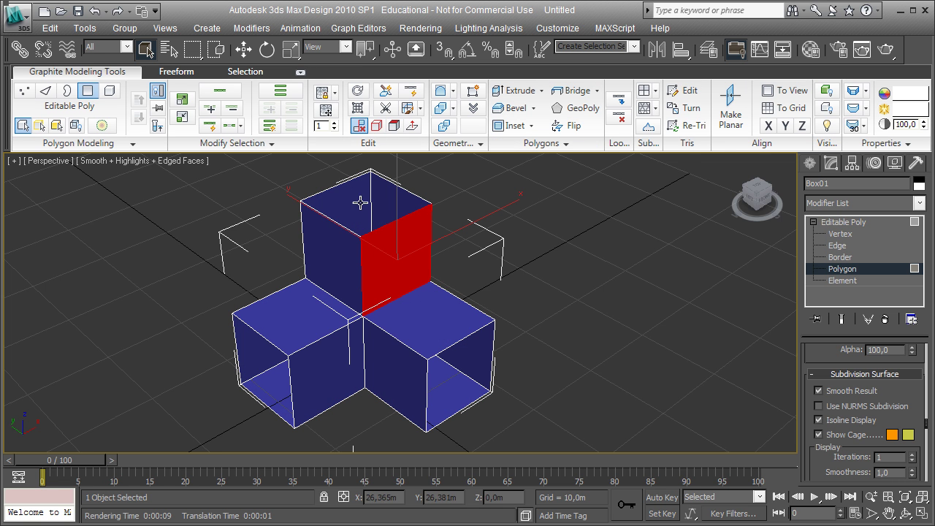
{"action": "left_click", "coordinate": [324, 213]}
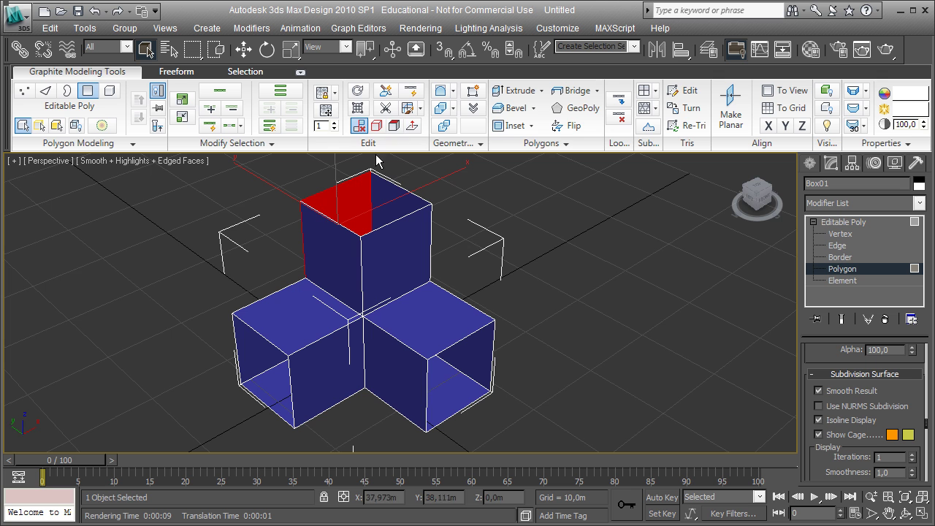
{"action": "left_click", "coordinate": [357, 109]}
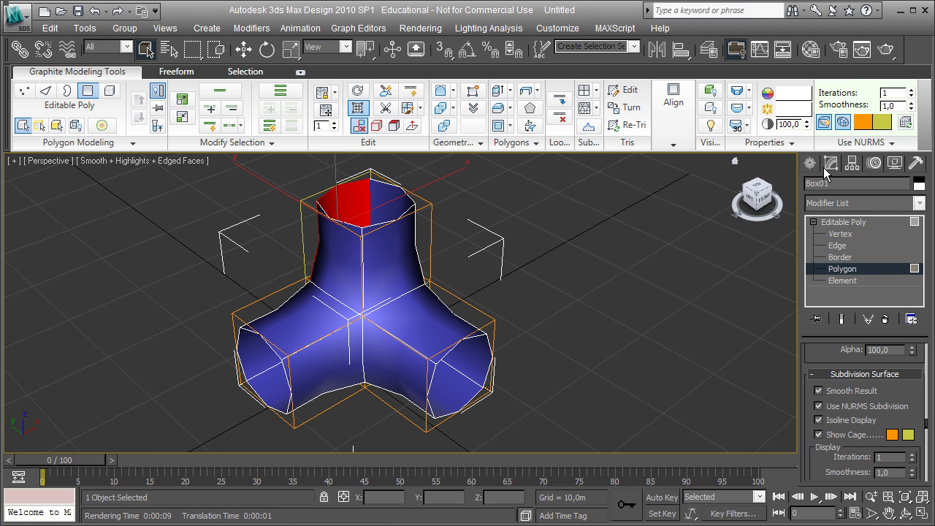
- Turn off Isoline Display so every NURMS subdivision edge shows on the junction
{"action": "left_click", "coordinate": [844, 122]}
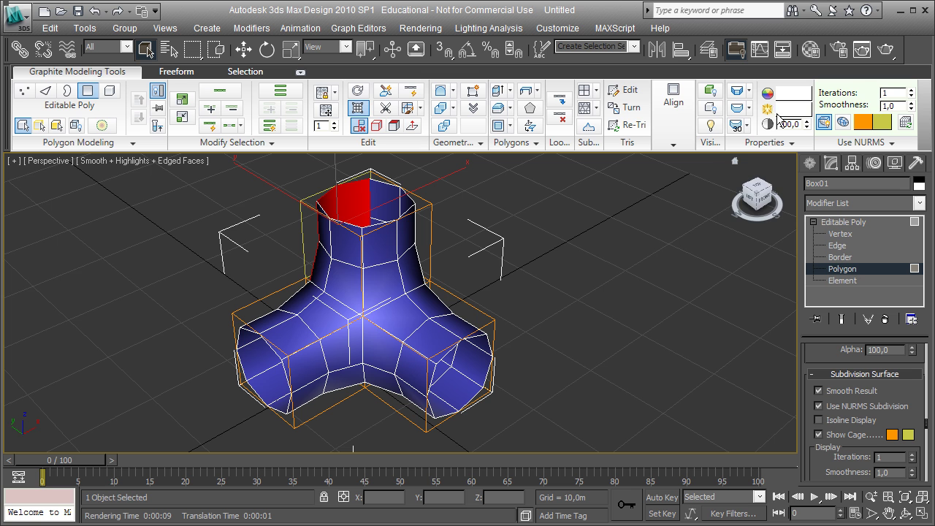
- Raise Box01's NURMS Iterations to 3 and clear the face selection
{"action": "left_click", "coordinate": [912, 90]}
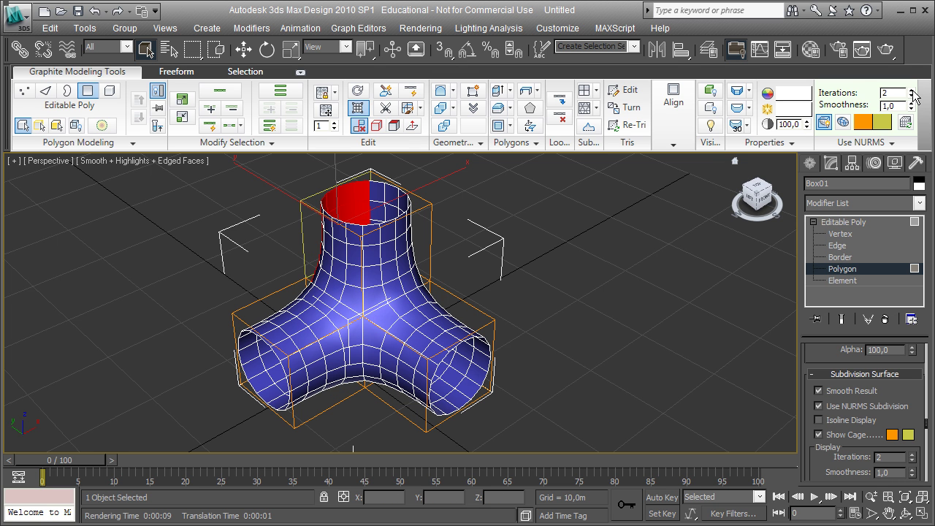
{"action": "left_click", "coordinate": [911, 91]}
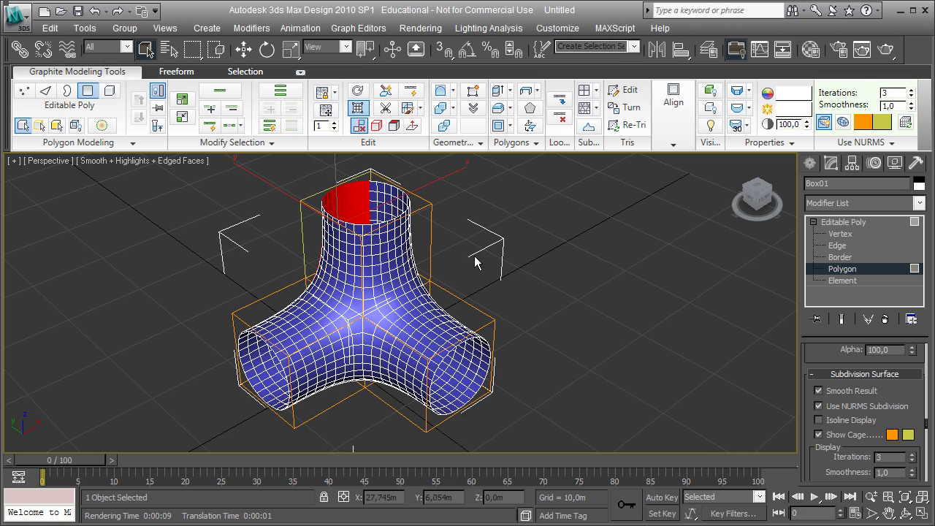
{"action": "left_click", "coordinate": [528, 280]}
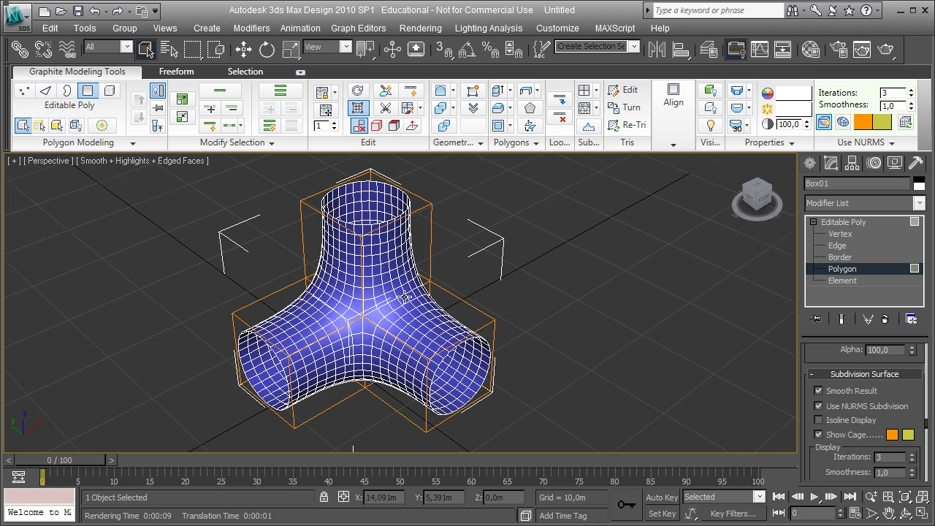
{"action": "mouse_move", "coordinate": [404, 297]}
{"action": "middle_mouse_down", "text": "alt"}
{"action": "mouse_move", "coordinate": [462, 281]}
{"action": "mouse_move", "coordinate": [560, 229]}
{"action": "mouse_move", "coordinate": [651, 273]}
{"action": "mouse_move", "coordinate": [328, 265]}
{"action": "mouse_move", "coordinate": [196, 196]}
{"action": "mouse_move", "coordinate": [142, 190]}
{"action": "mouse_move", "coordinate": [136, 204]}
{"action": "mouse_move", "coordinate": [230, 258]}
{"action": "mouse_move", "coordinate": [146, 204]}
{"action": "mouse_move", "coordinate": [411, 310]}
{"action": "middle_mouse_up", "text": "alt"}
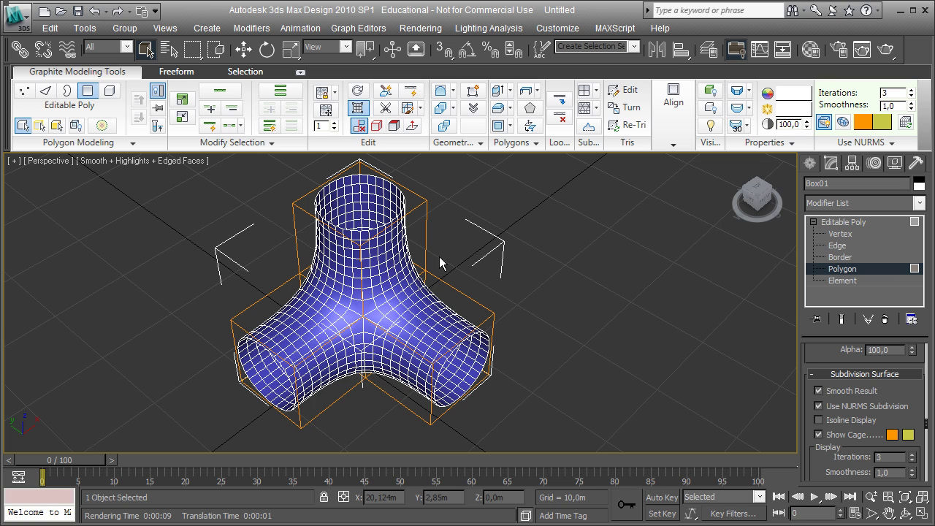
{"action": "mouse_move", "coordinate": [460, 293]}
{"action": "middle_mouse_down", "text": "alt"}
{"action": "mouse_move", "coordinate": [501, 242]}
{"action": "mouse_move", "coordinate": [454, 297]}
{"action": "middle_mouse_up", "text": "alt"}
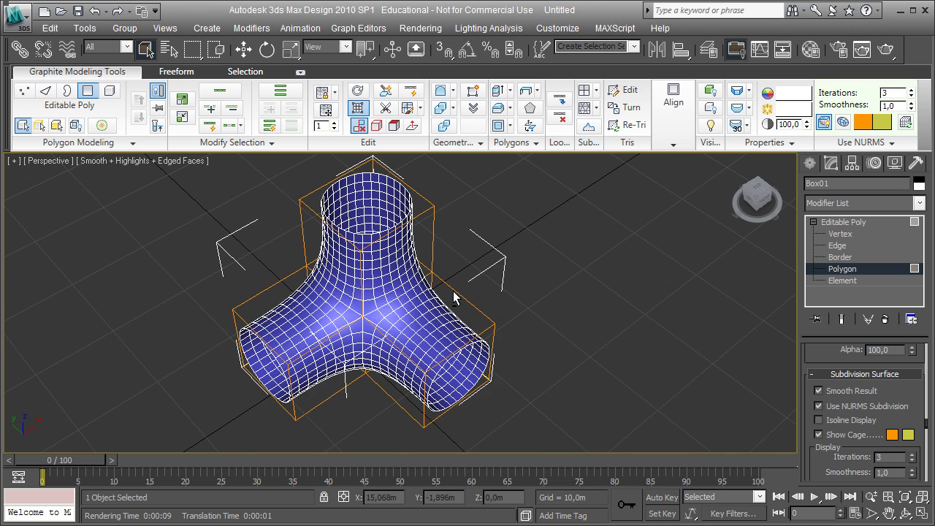
{"action": "scroll", "coordinate": [390, 329], "scroll_direction": "up", "scroll_amount": 3}
{"action": "middle_click_drag", "start_coordinate": [397, 313], "coordinate": [494, 233], "text": "alt"}
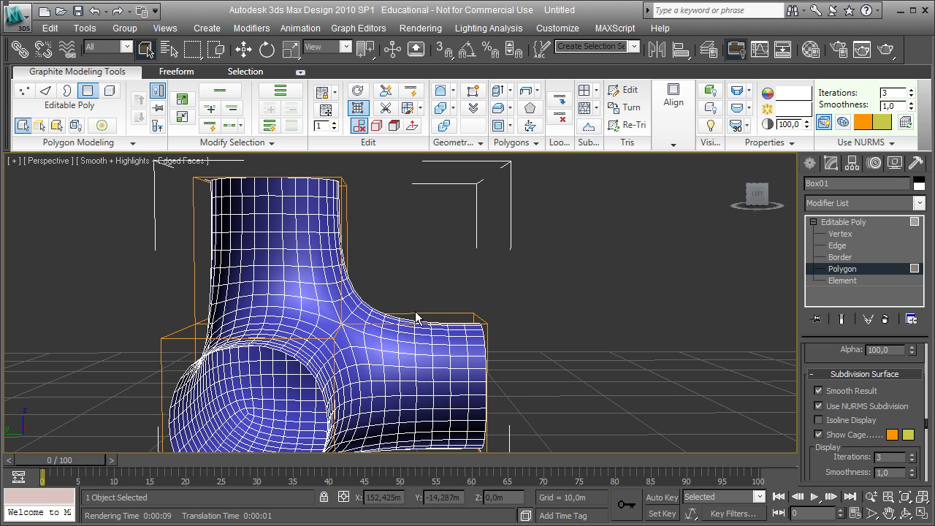
{"action": "middle_click_drag", "start_coordinate": [390, 287], "coordinate": [553, 287], "text": "alt"}
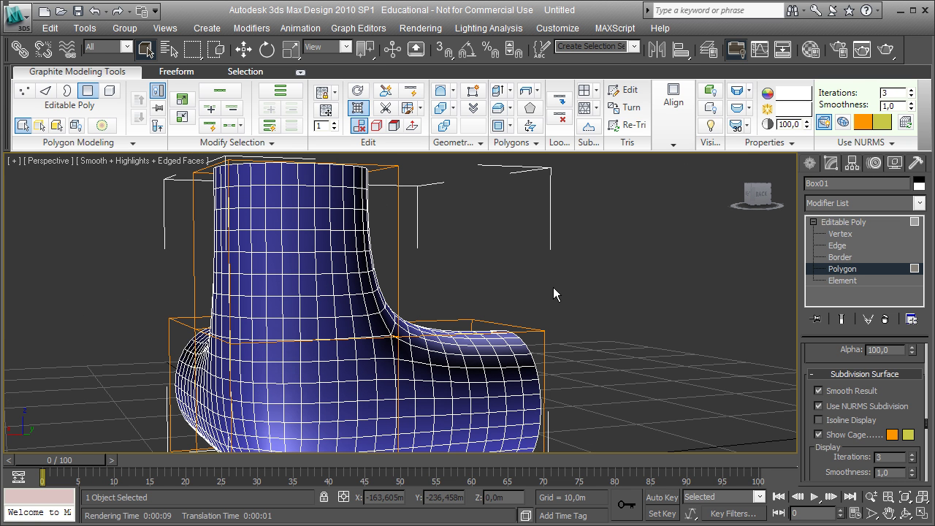
{"action": "middle_click_drag", "start_coordinate": [360, 273], "coordinate": [312, 266]}
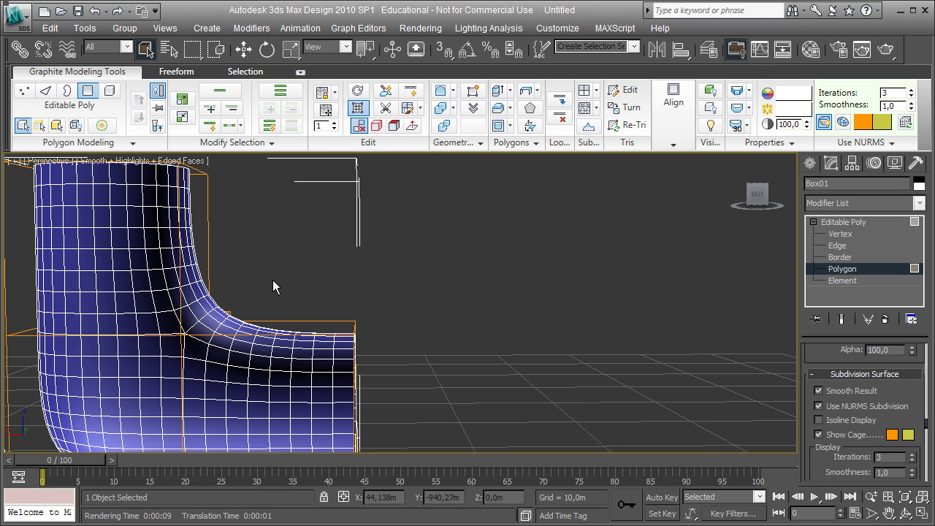
{"action": "middle_click_drag", "start_coordinate": [322, 314], "coordinate": [339, 363], "text": "alt"}
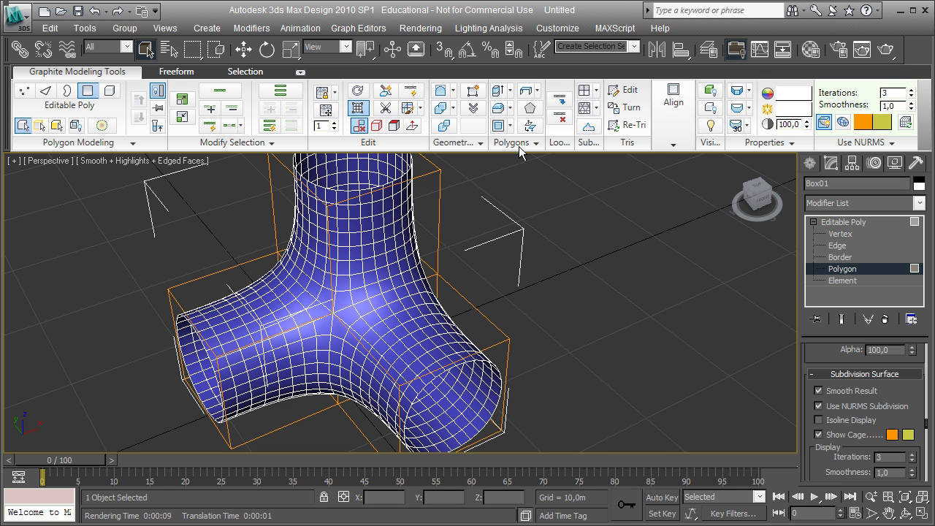
- Turn off Use NURMS on Box01 and activate SwiftLoop to add edge loops at the right arm's joint
{"action": "left_click", "coordinate": [359, 110]}
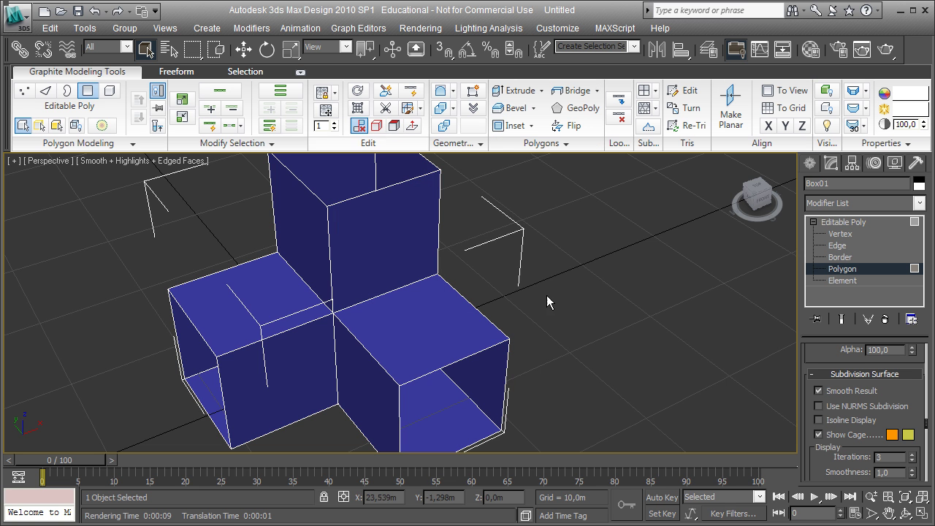
{"action": "middle_click_drag", "start_coordinate": [515, 282], "coordinate": [557, 270]}
{"action": "scroll", "coordinate": [556, 271], "scroll_direction": "down", "scroll_amount": 2}
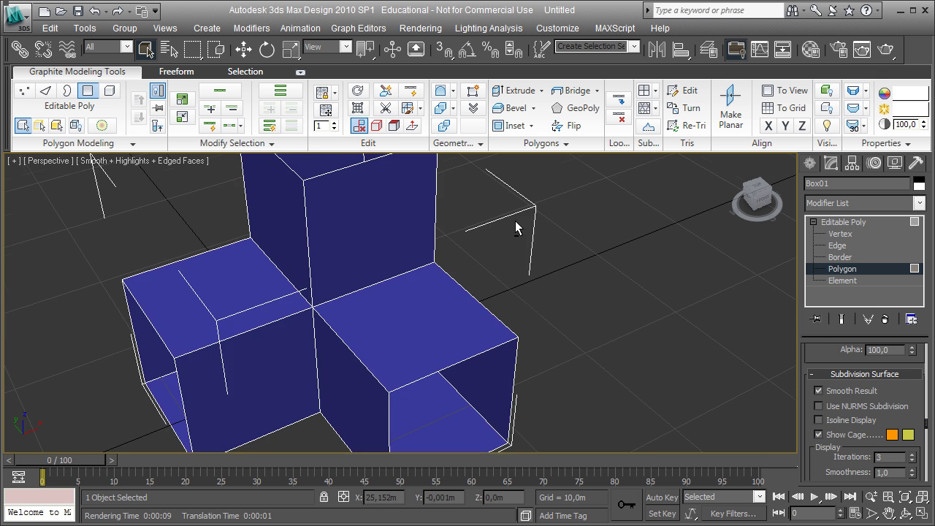
{"action": "scroll", "coordinate": [515, 220], "scroll_direction": "down", "scroll_amount": 2}
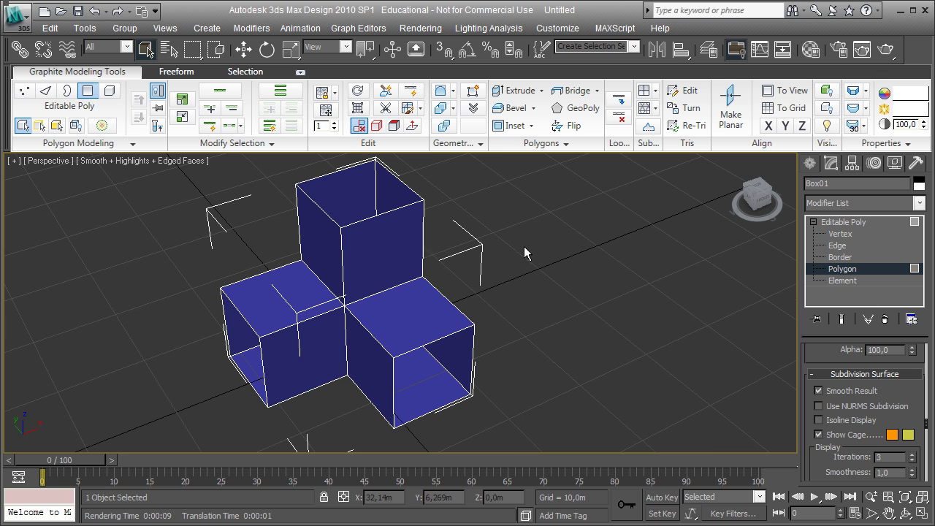
{"action": "left_click", "coordinate": [409, 93]}
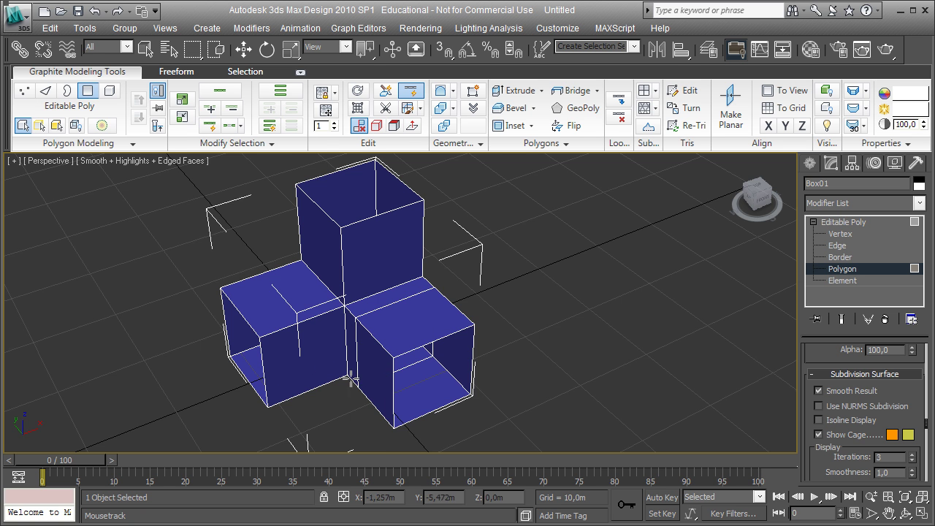
{"action": "middle_click_drag", "start_coordinate": [409, 350], "coordinate": [447, 318], "text": "alt"}
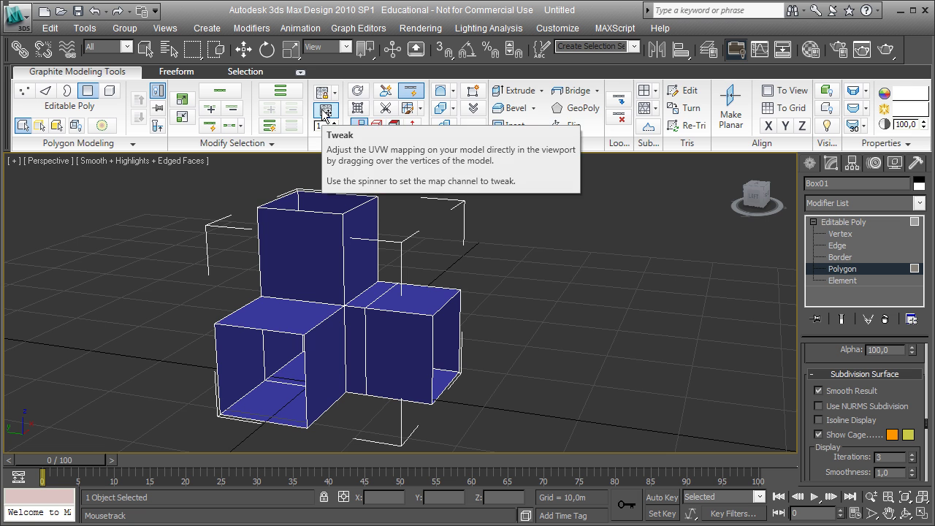
{"action": "left_click", "coordinate": [357, 109]}
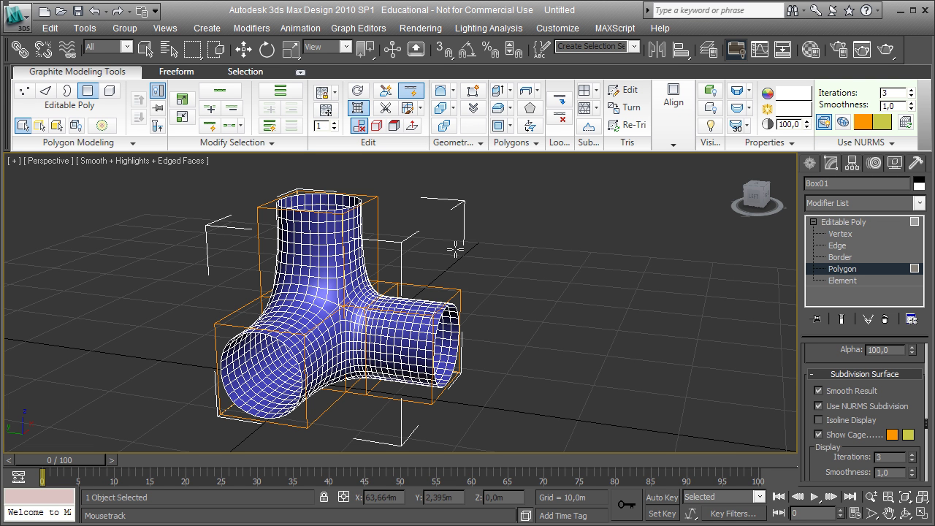
{"action": "middle_click_drag", "start_coordinate": [511, 242], "coordinate": [292, 236], "text": "alt"}
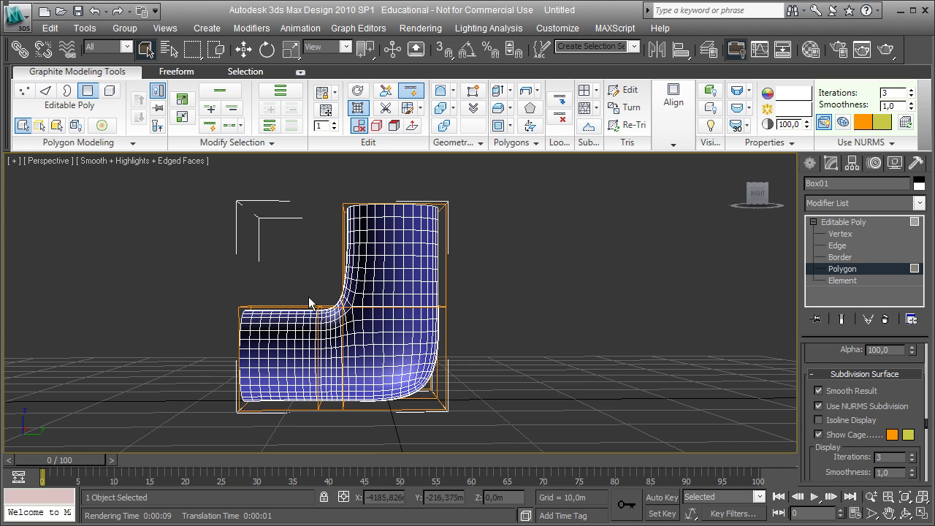
{"action": "middle_click_drag", "start_coordinate": [245, 236], "coordinate": [436, 237], "text": "alt"}
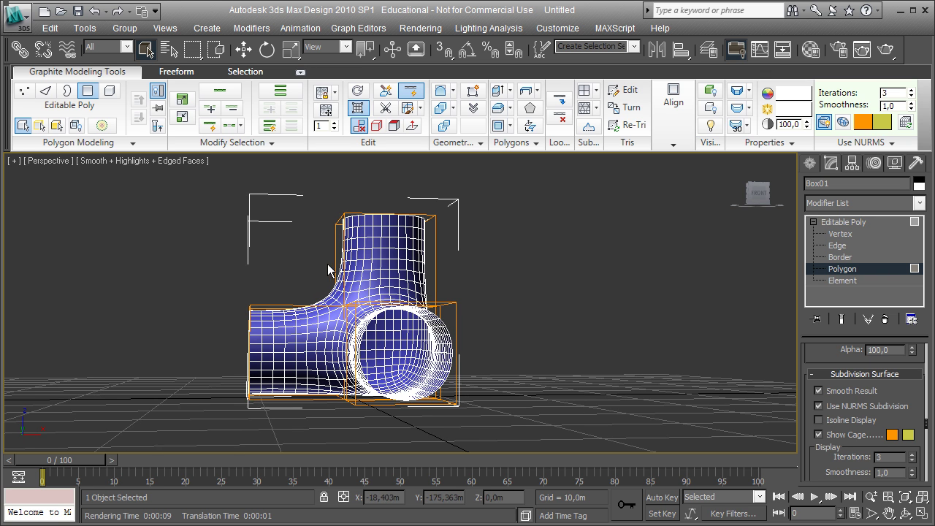
{"action": "middle_click_drag", "start_coordinate": [347, 282], "coordinate": [471, 311], "text": "alt"}
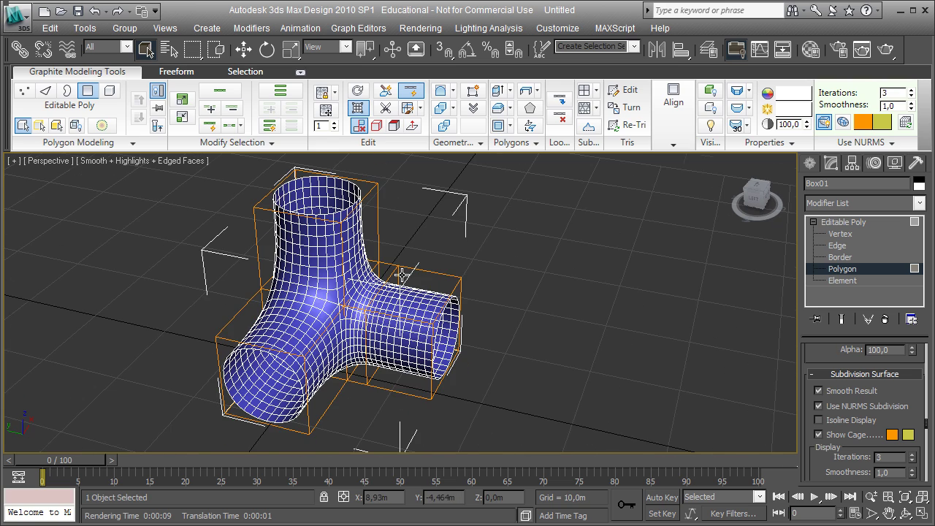
{"action": "scroll", "coordinate": [401, 274], "scroll_direction": "up", "scroll_amount": 5}
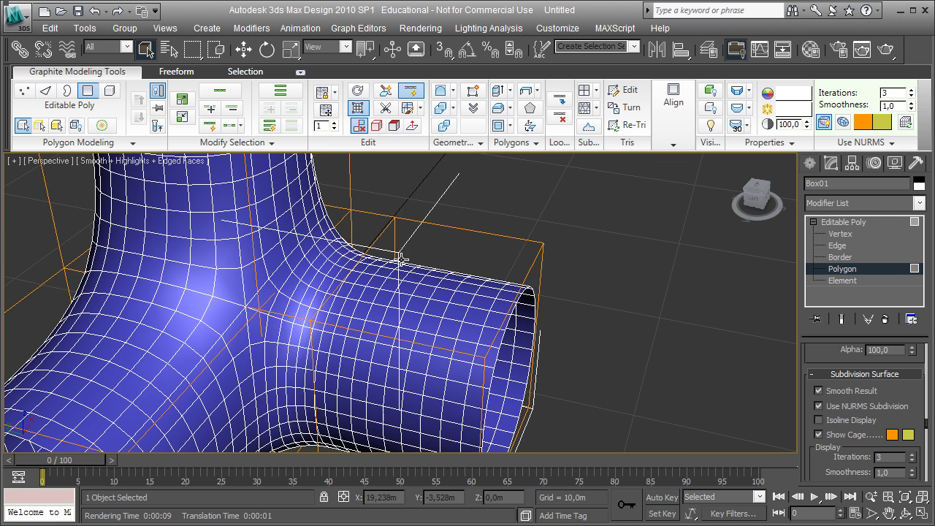
{"action": "scroll", "coordinate": [401, 257], "scroll_direction": "up", "scroll_amount": 2}
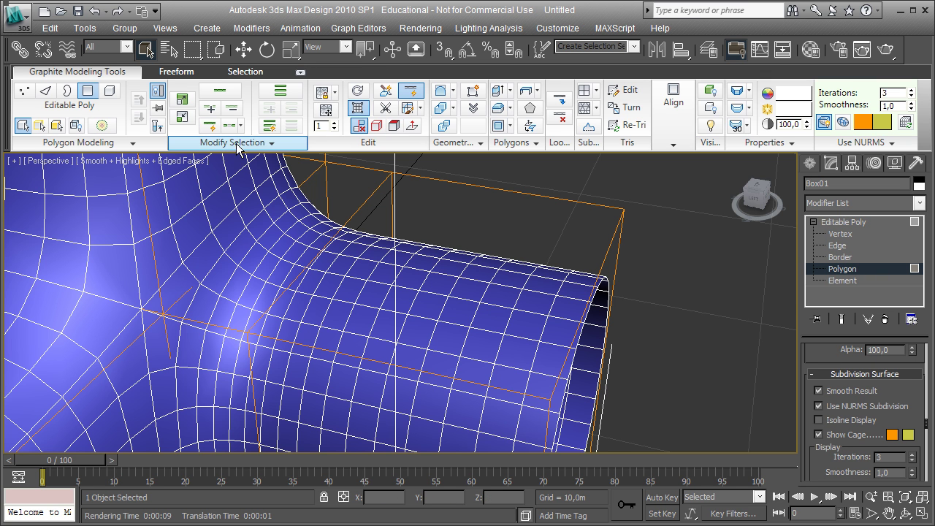
- With Loop mode on, select the polygons where the side arm joins the junction
{"action": "left_click", "coordinate": [210, 125]}
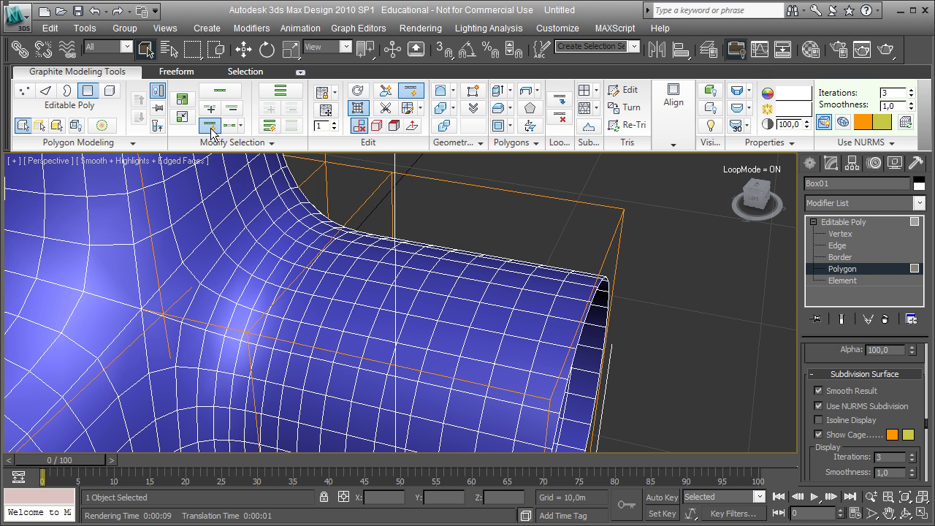
{"action": "left_click", "coordinate": [364, 199]}
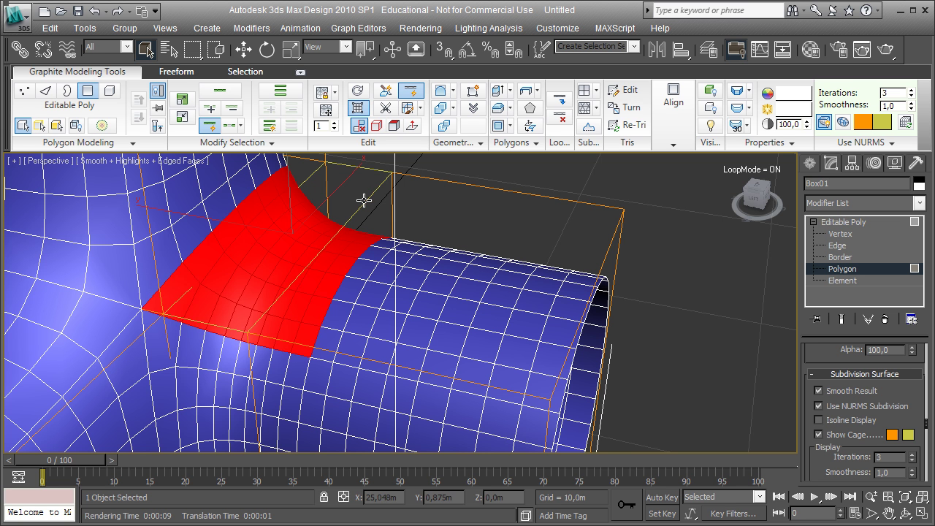
{"action": "left_click", "coordinate": [370, 192]}
{"action": "scroll", "coordinate": [372, 194], "scroll_direction": "down", "scroll_amount": 3}
{"action": "scroll", "coordinate": [373, 197], "scroll_direction": "down", "scroll_amount": 3}
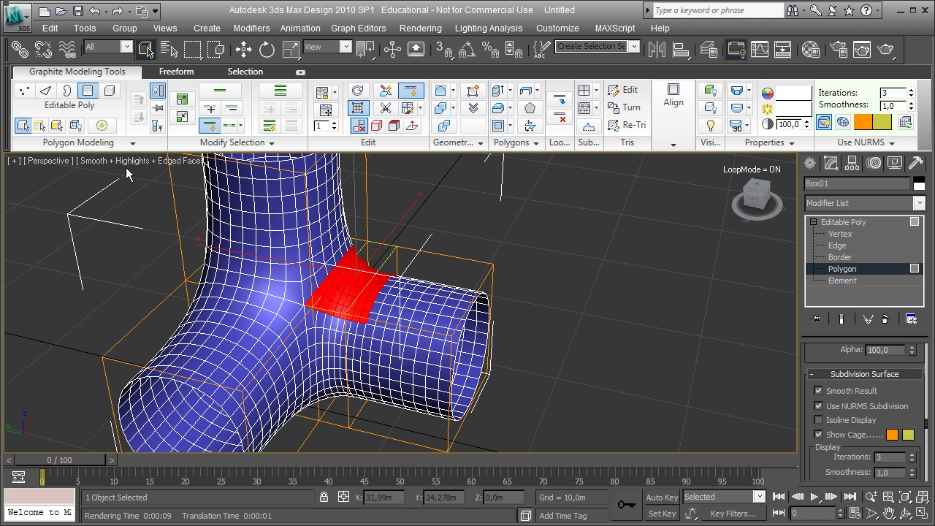
- At Edge level with NURMS back on, move the joint's edge ring along Y toward the junction
{"action": "left_click", "coordinate": [360, 112]}
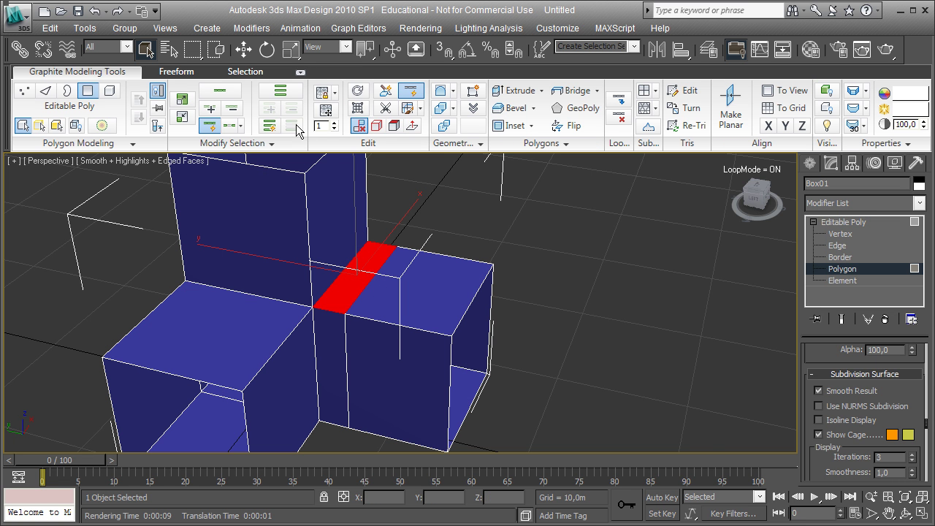
{"action": "left_click", "coordinate": [48, 92]}
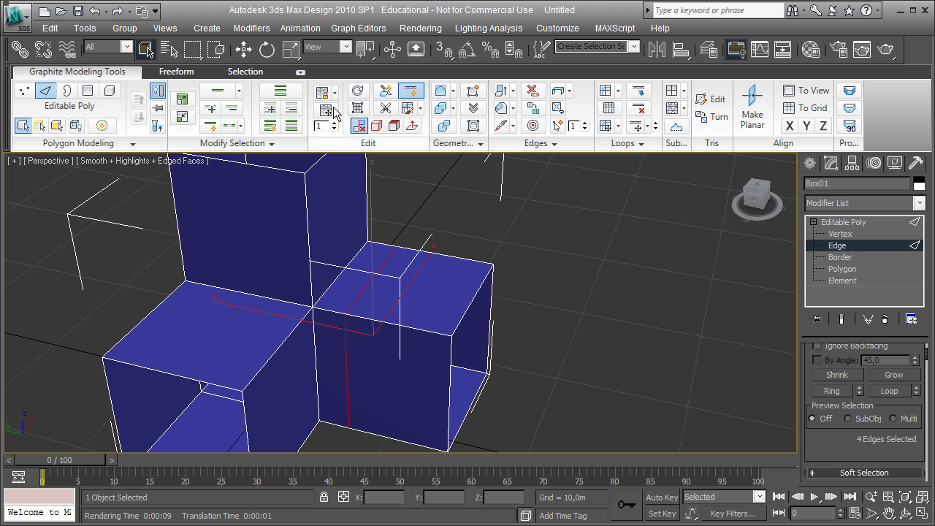
{"action": "left_click", "coordinate": [358, 108]}
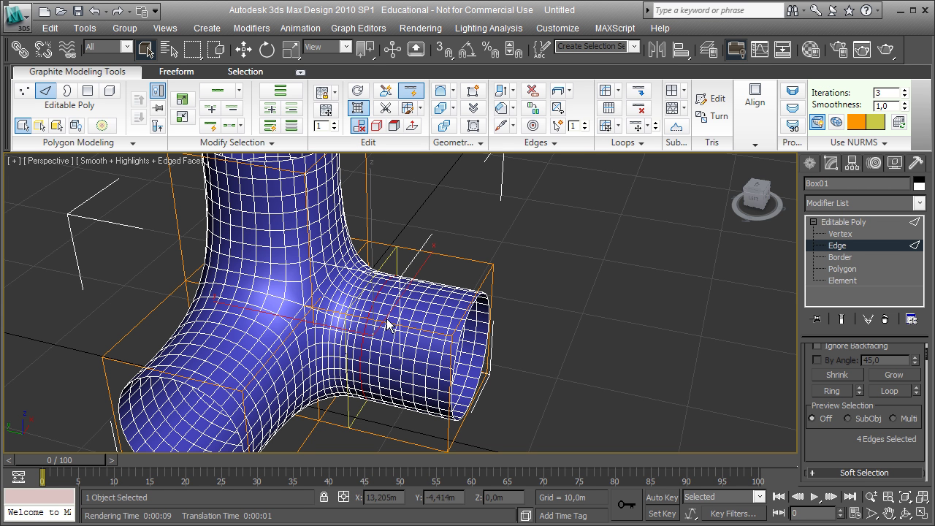
{"action": "left_click", "coordinate": [247, 50]}
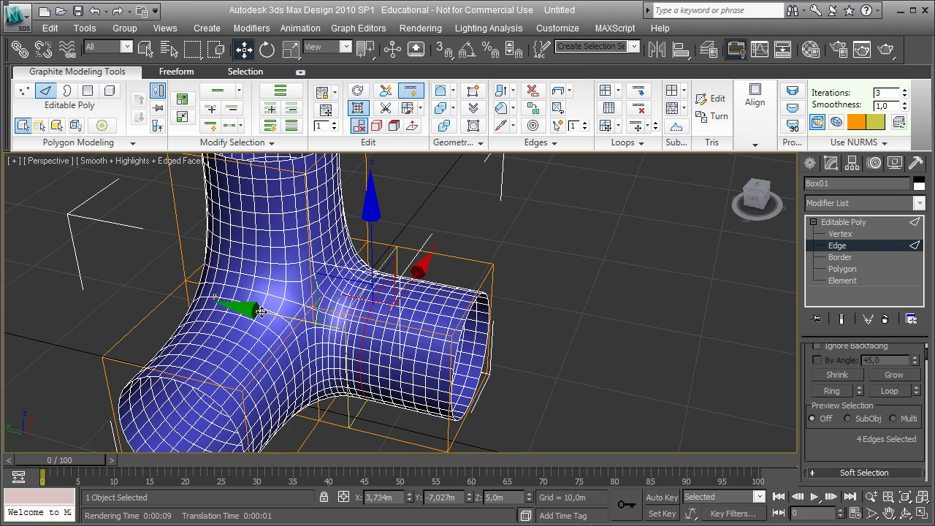
{"action": "left_click_drag", "start_coordinate": [261, 312], "coordinate": [223, 274]}
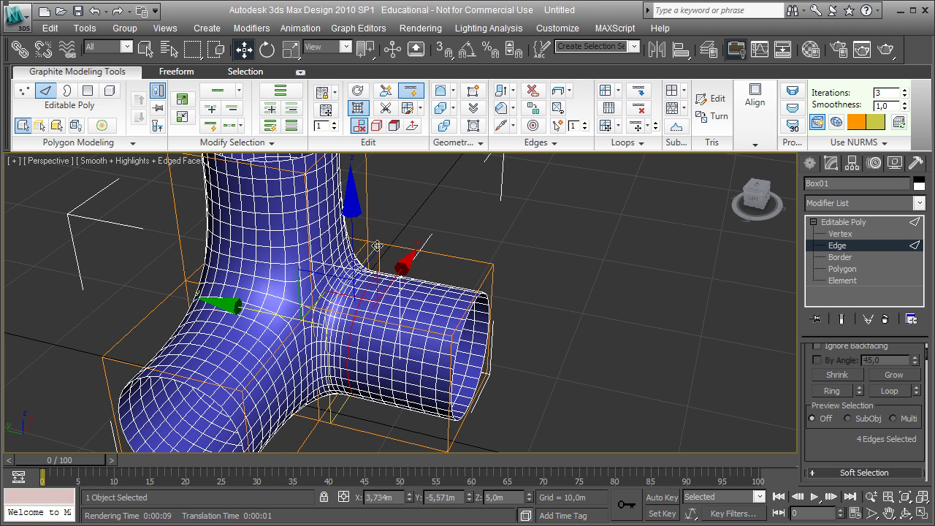
- Exit SwiftLoop and select a single edge on the side arm
{"action": "left_click", "coordinate": [412, 91]}
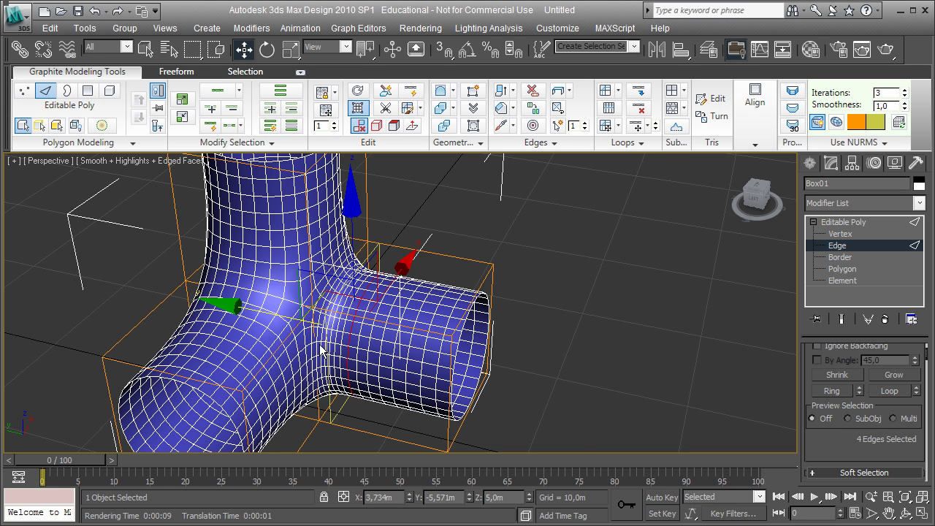
{"action": "scroll", "coordinate": [323, 370], "scroll_direction": "up", "scroll_amount": 5}
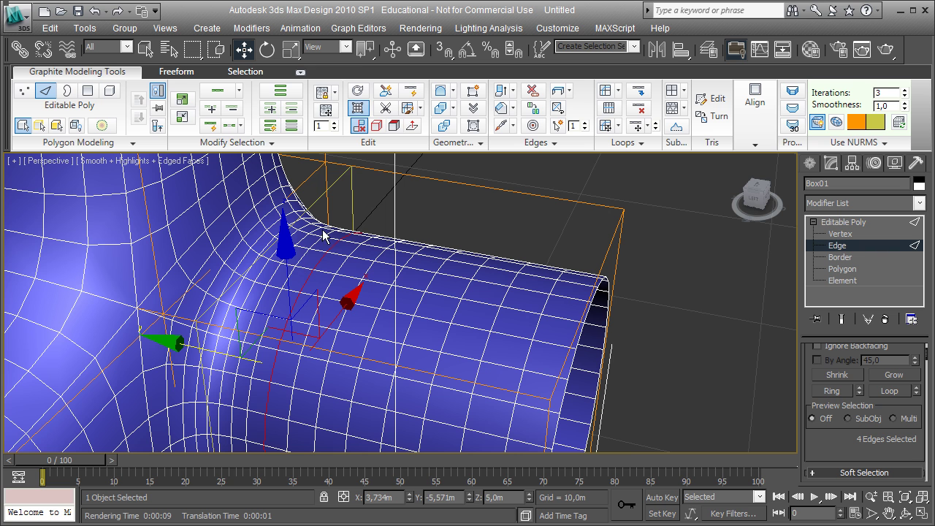
{"action": "left_click", "coordinate": [337, 164]}
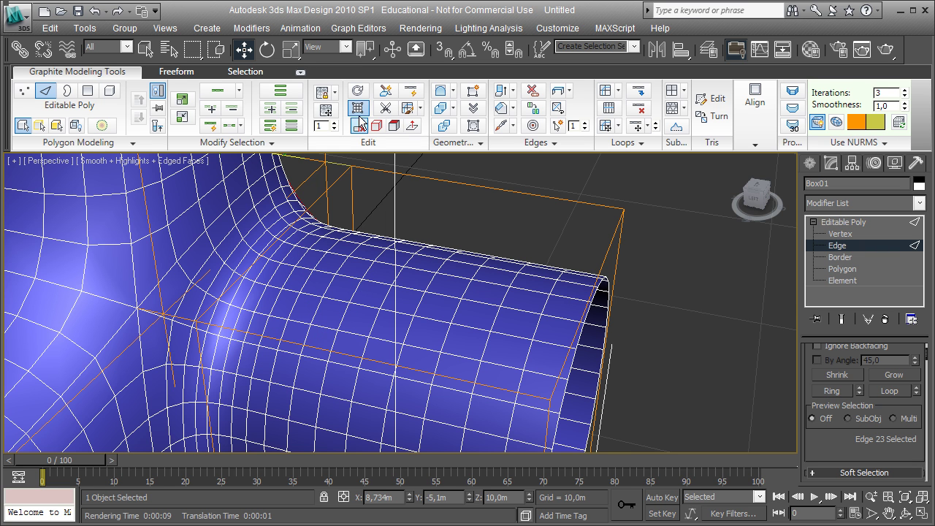
{"action": "left_click", "coordinate": [325, 109]}
- With NURMS off, insert a SwiftLoop edge loop near the side arm's joint, then re-enable Use NURMS
{"action": "left_click", "coordinate": [355, 112]}
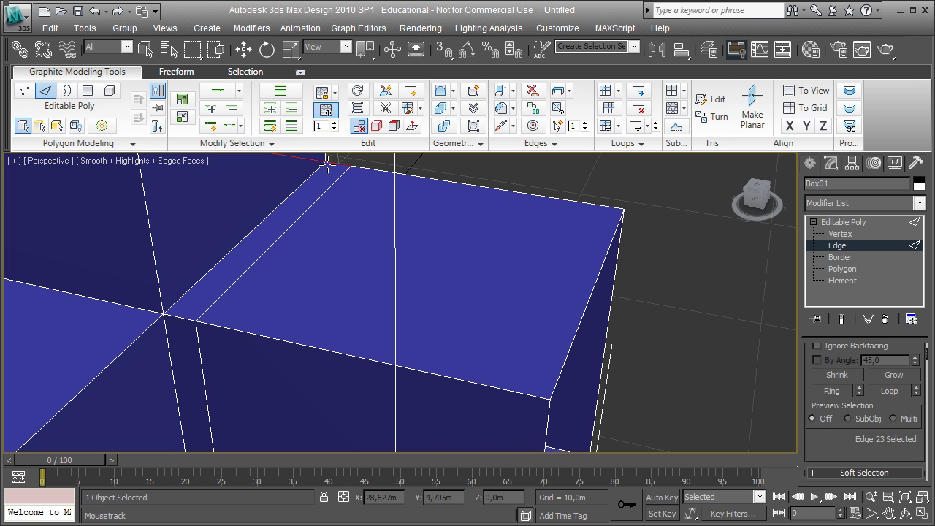
{"action": "left_click", "coordinate": [410, 89]}
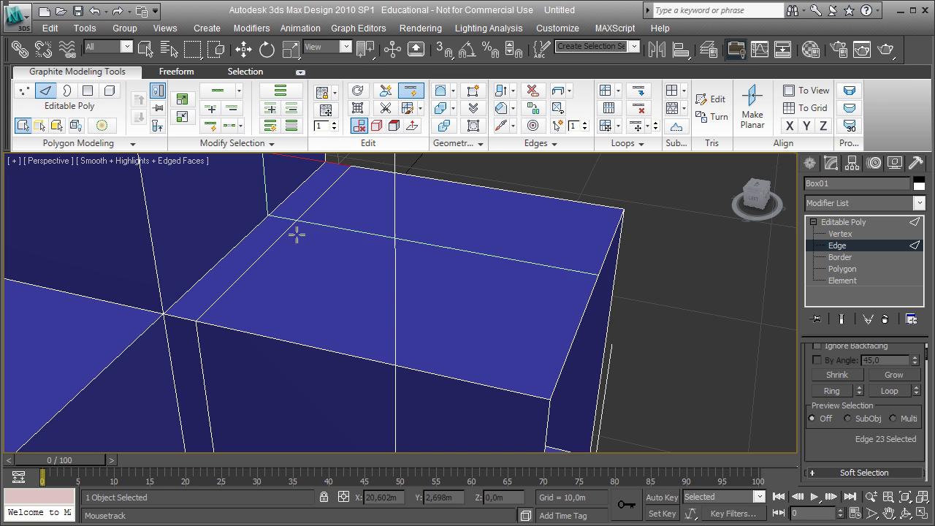
{"action": "left_click", "coordinate": [178, 318]}
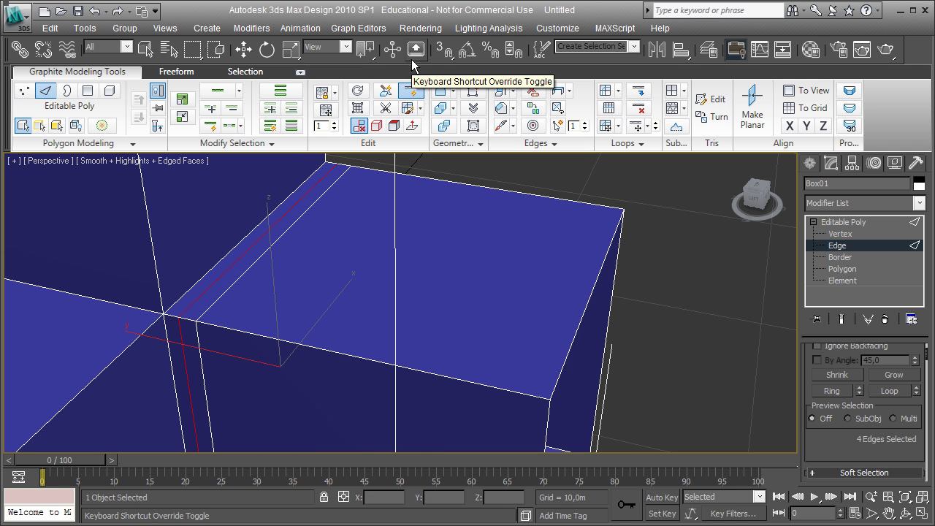
{"action": "left_click", "coordinate": [357, 107]}
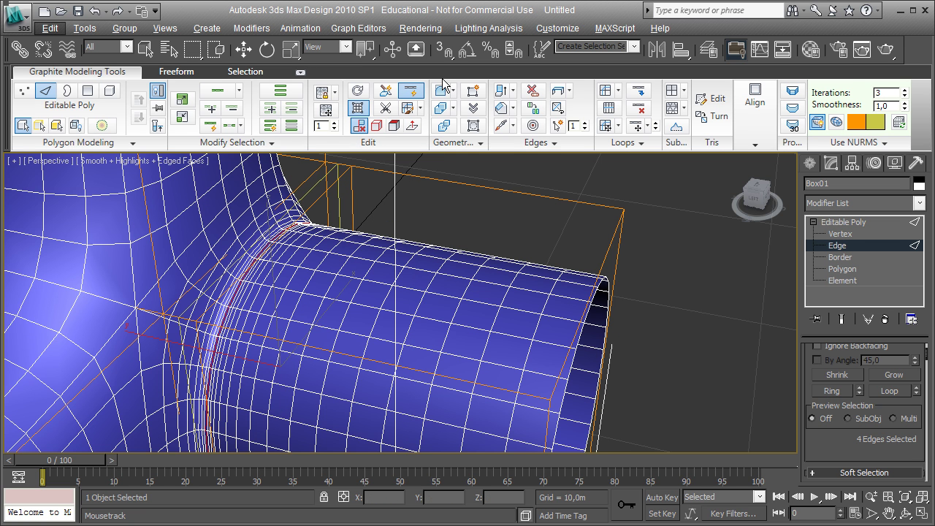
- Loop-select the new four-edge loop and slide it along Y toward the junction to crease the joint
{"action": "key", "text": "alt"}
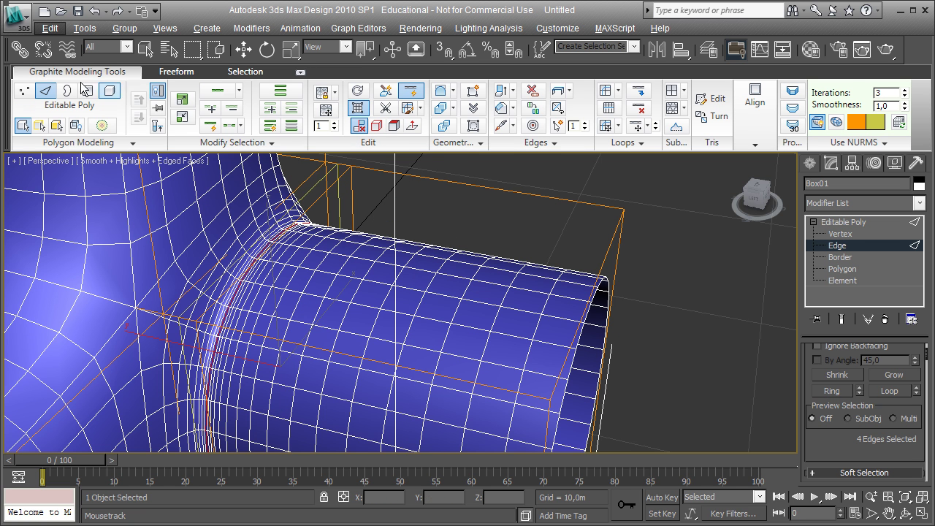
{"action": "left_click", "coordinate": [210, 125]}
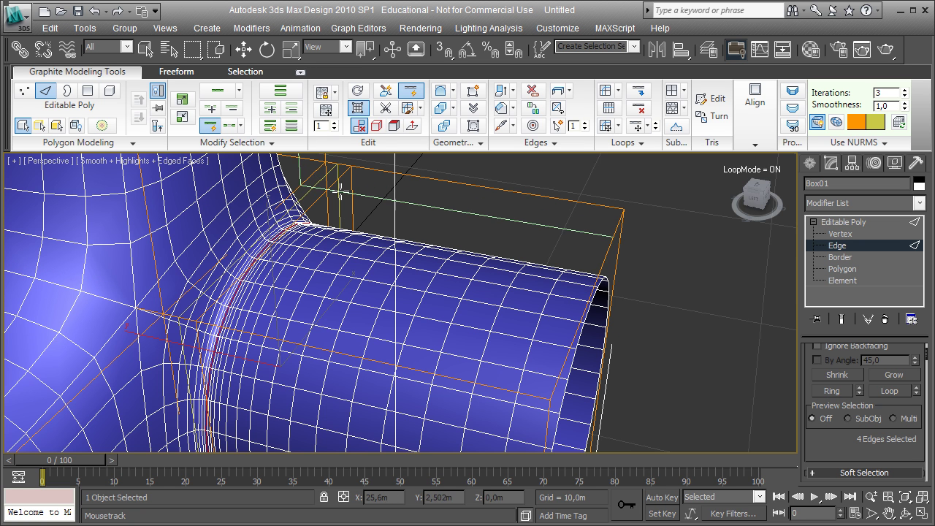
{"action": "key", "text": "w"}
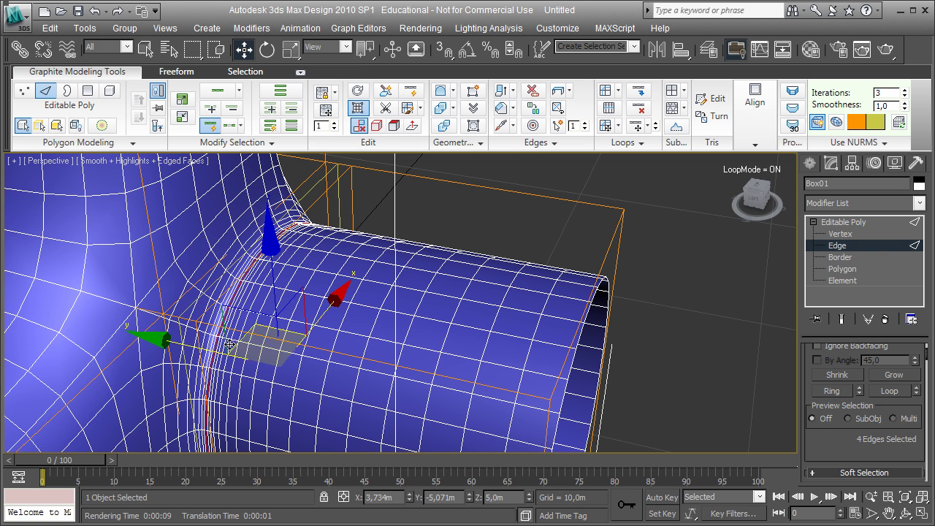
{"action": "left_click_drag", "start_coordinate": [162, 338], "coordinate": [136, 329]}
{"action": "middle_click_drag", "start_coordinate": [136, 329], "coordinate": [318, 283], "text": "alt"}
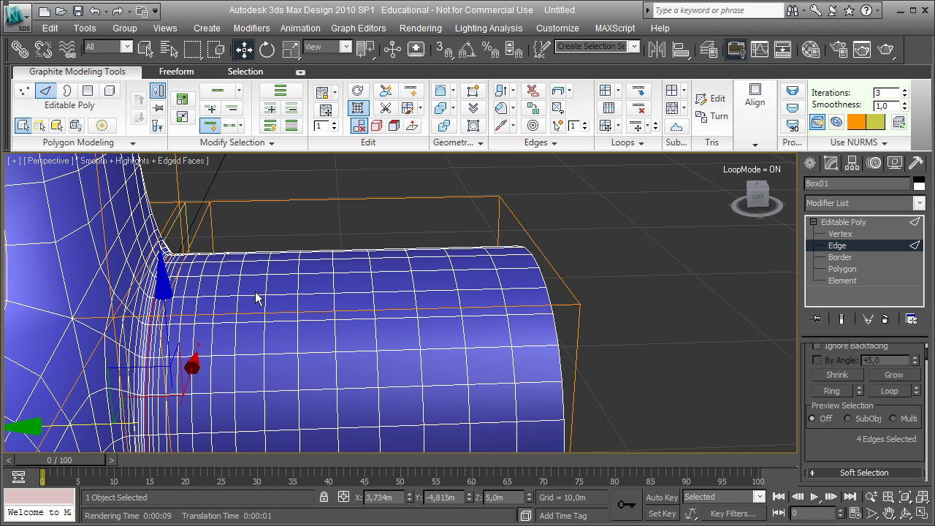
{"action": "left_click_drag", "start_coordinate": [191, 365], "coordinate": [217, 365]}
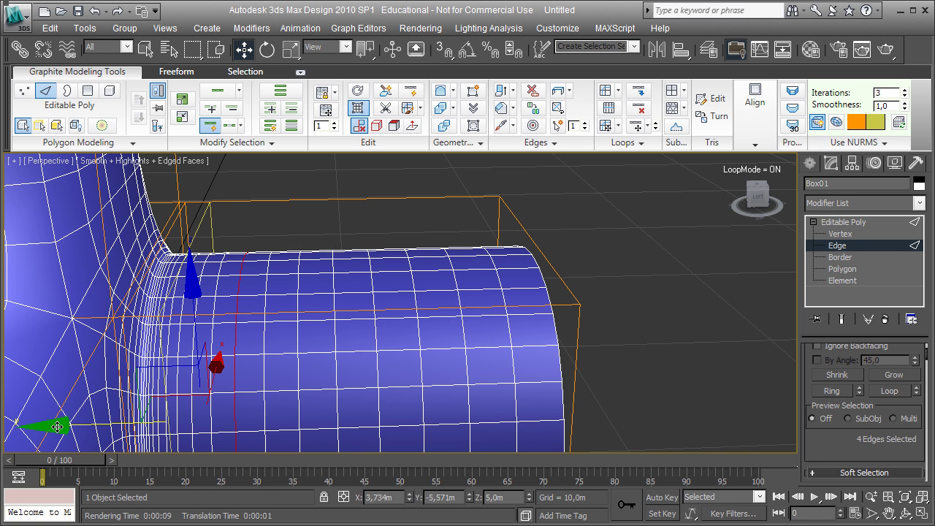
{"action": "left_click_drag", "start_coordinate": [57, 427], "coordinate": [36, 423]}
{"action": "middle_click_drag", "start_coordinate": [234, 285], "coordinate": [175, 296], "text": "alt"}
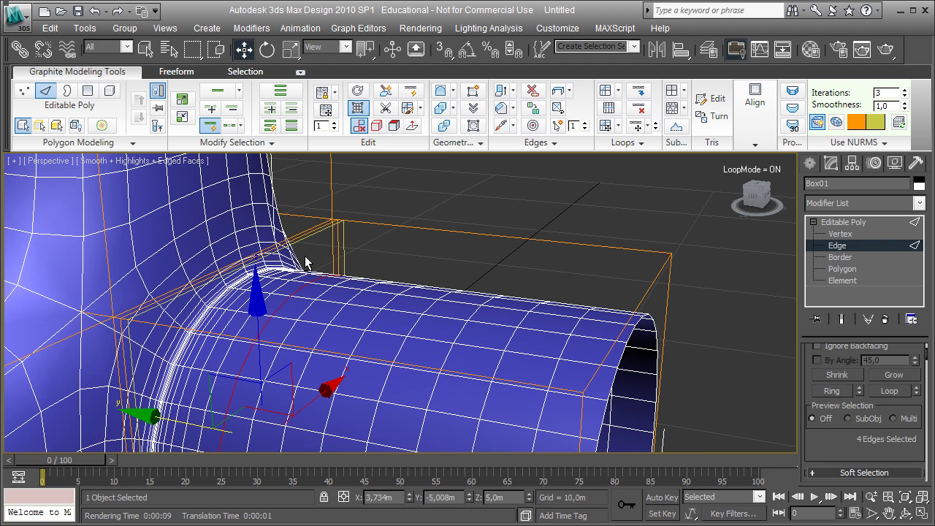
{"action": "scroll", "coordinate": [304, 255], "scroll_direction": "down", "scroll_amount": 5}
{"action": "left_click", "coordinate": [440, 209]}
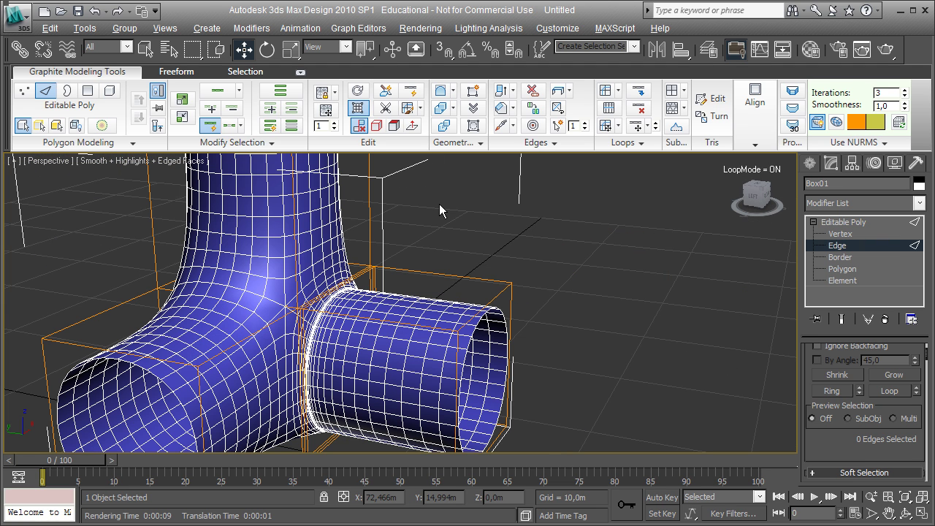
{"action": "middle_click_drag", "start_coordinate": [432, 222], "coordinate": [431, 228], "text": "alt"}
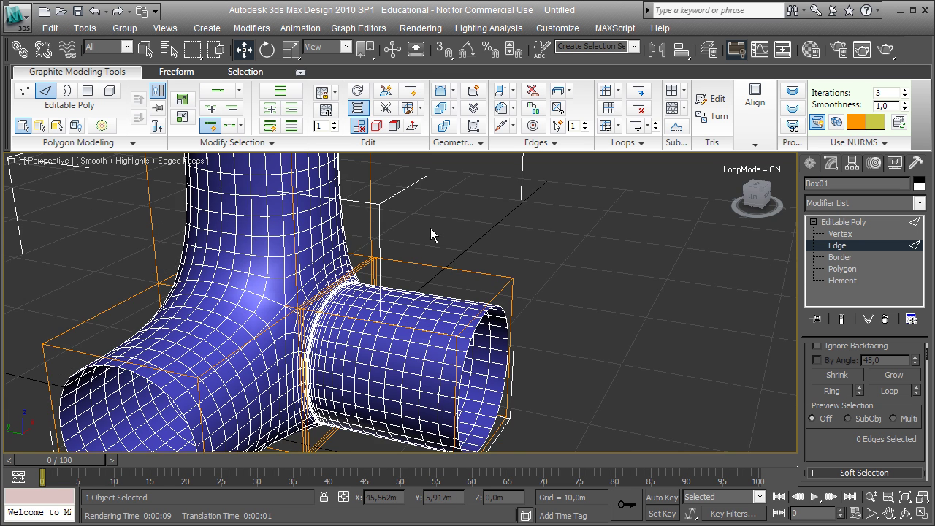
{"action": "scroll", "coordinate": [430, 228], "scroll_direction": "down", "scroll_amount": 2}
{"action": "scroll", "coordinate": [430, 232], "scroll_direction": "down", "scroll_amount": 3}
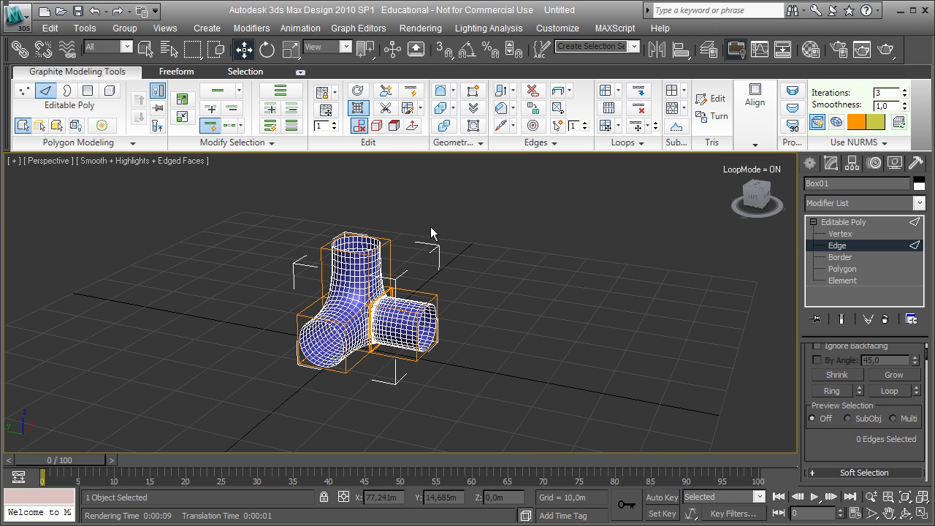
{"action": "scroll", "coordinate": [462, 238], "scroll_direction": "down", "scroll_amount": 2}
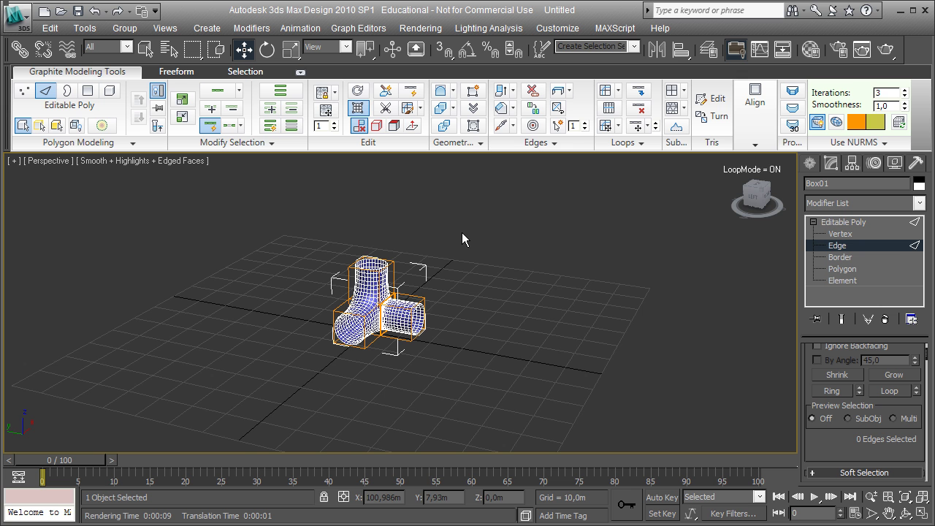
{"action": "scroll", "coordinate": [404, 266], "scroll_direction": "up", "scroll_amount": 2}
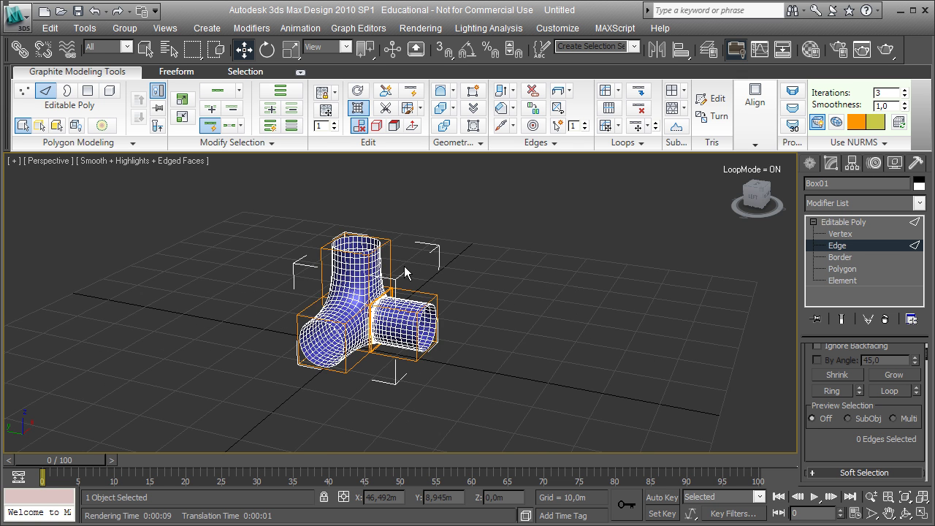
{"action": "scroll", "coordinate": [404, 266], "scroll_direction": "up", "scroll_amount": 2}
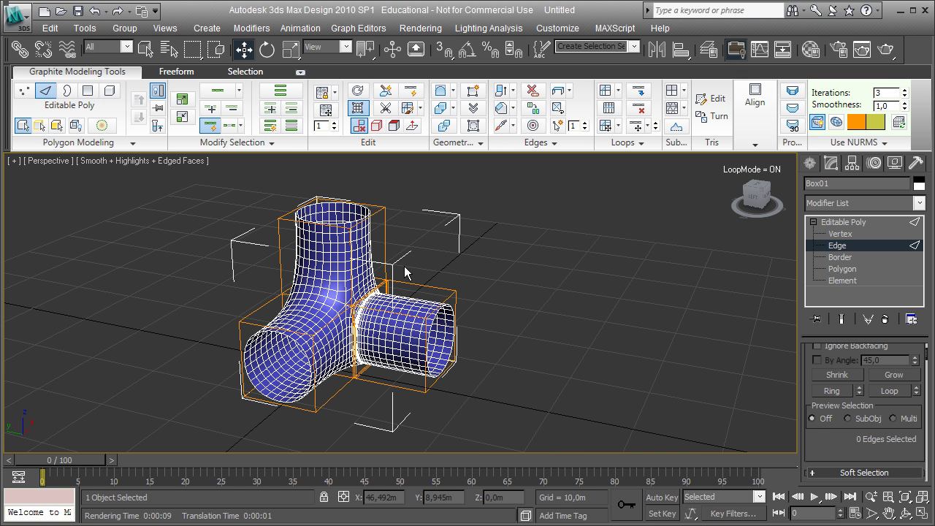